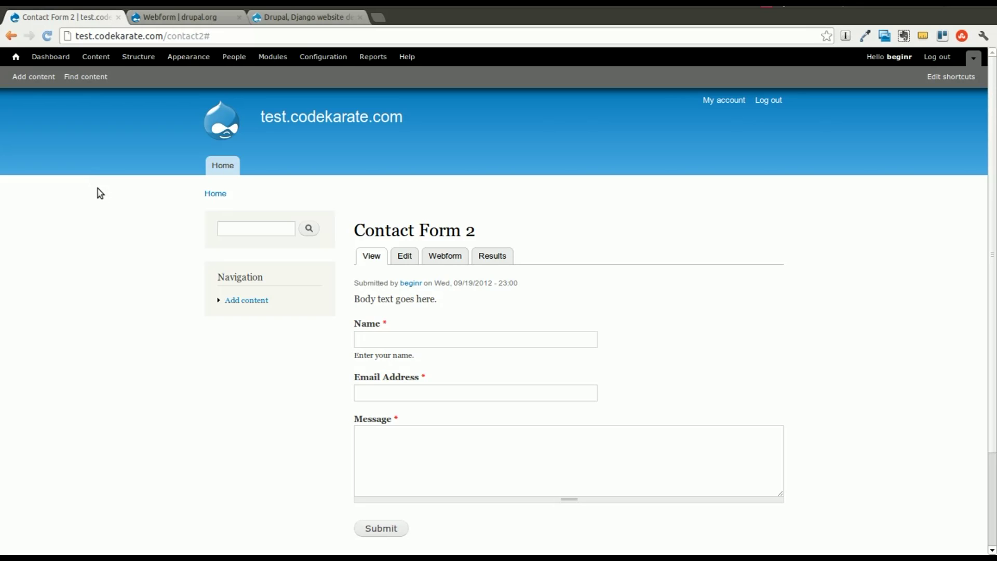
# - Highlight the 'Body text goes here.' placeholder line on the contact form
pyautogui.click(231, 230)
pyautogui.moveTo(462, 303); pyautogui.dragTo(350, 300)
pyautogui.click(347, 309)
pyautogui.moveTo(443, 301); pyautogui.dragTo(352, 301)
pyautogui.click(353, 306)
# - Switch to the drupal.org Webform project page and highlight the module description
pyautogui.click(156, 18)
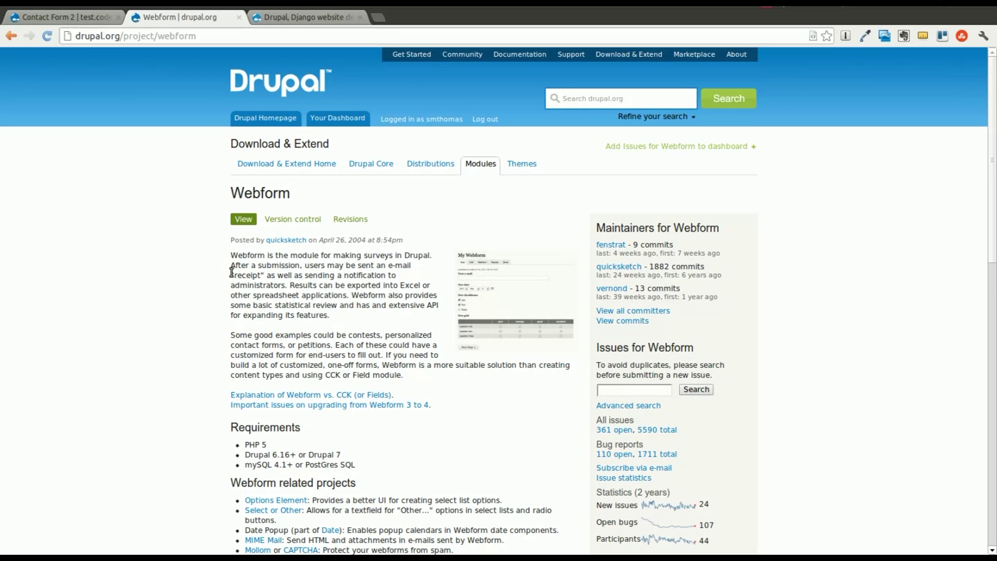
pyautogui.moveTo(229, 250); pyautogui.dragTo(427, 382)
pyautogui.click(427, 386)
# - Create a Webform titled 'Questionnaire' with body 'We will ask you some questions.' and save it
pyautogui.click(78, 19)
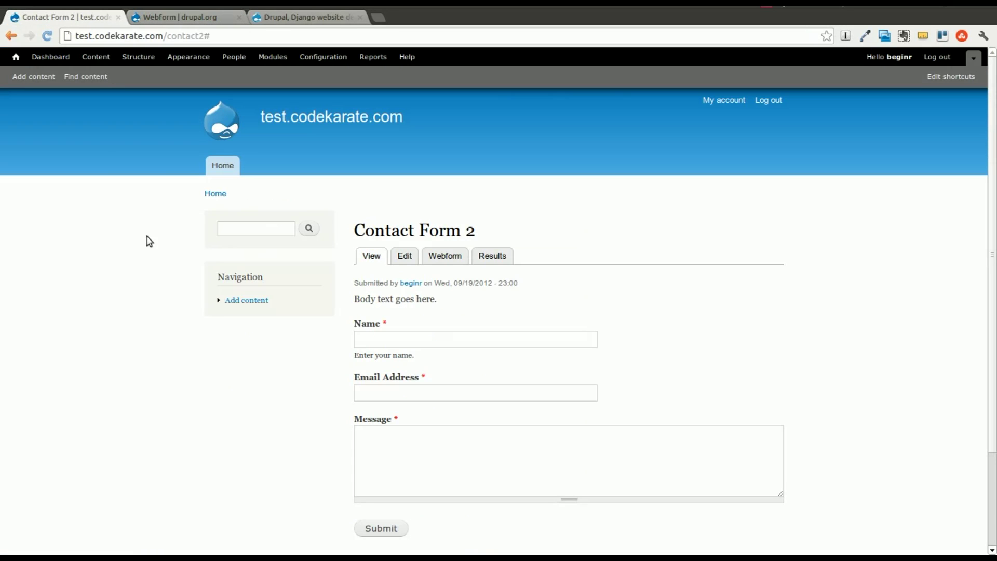
pyautogui.click(33, 81)
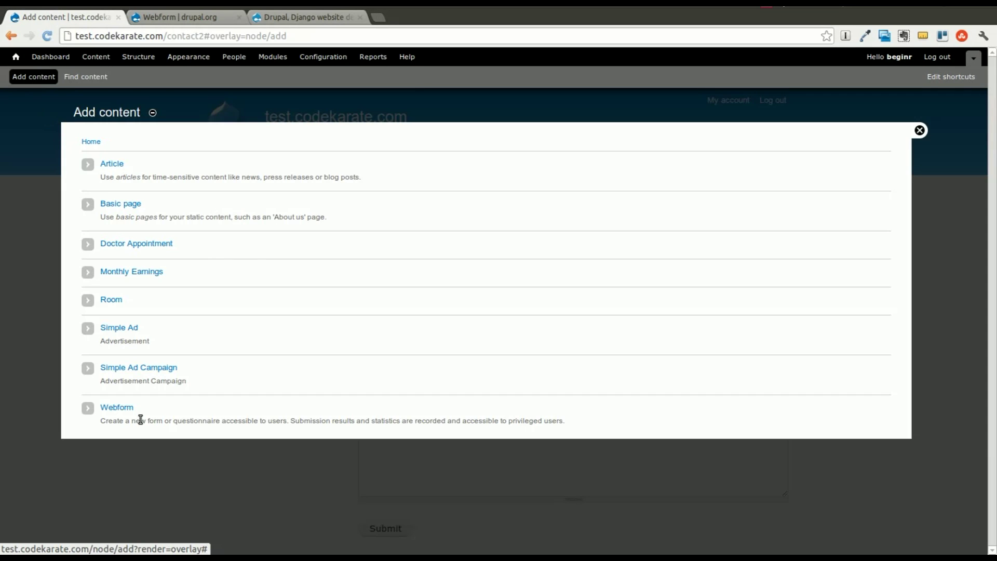
pyautogui.click(118, 408)
pyautogui.click(173, 174)
pyautogui.write('Questionnaire')
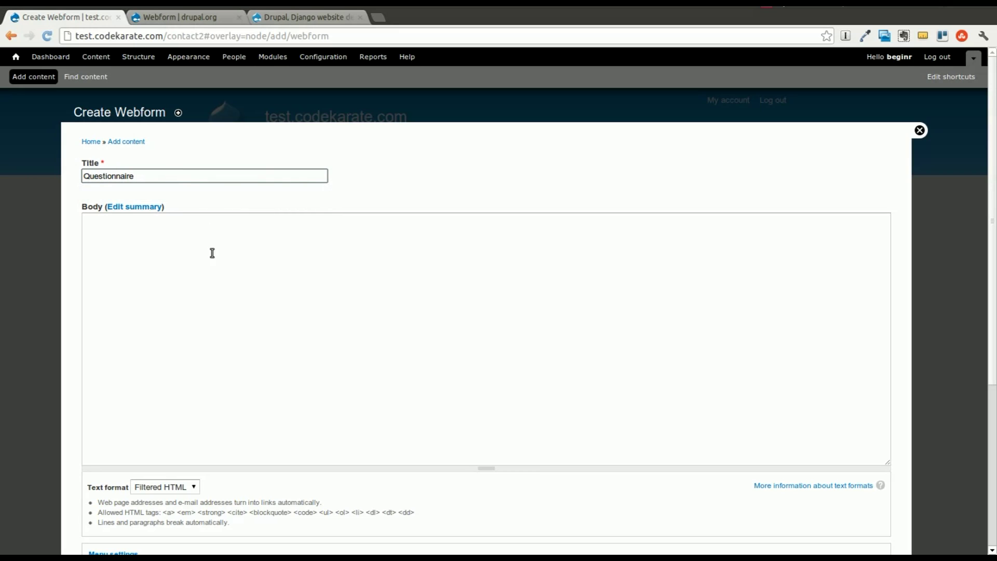
pyautogui.click(217, 271)
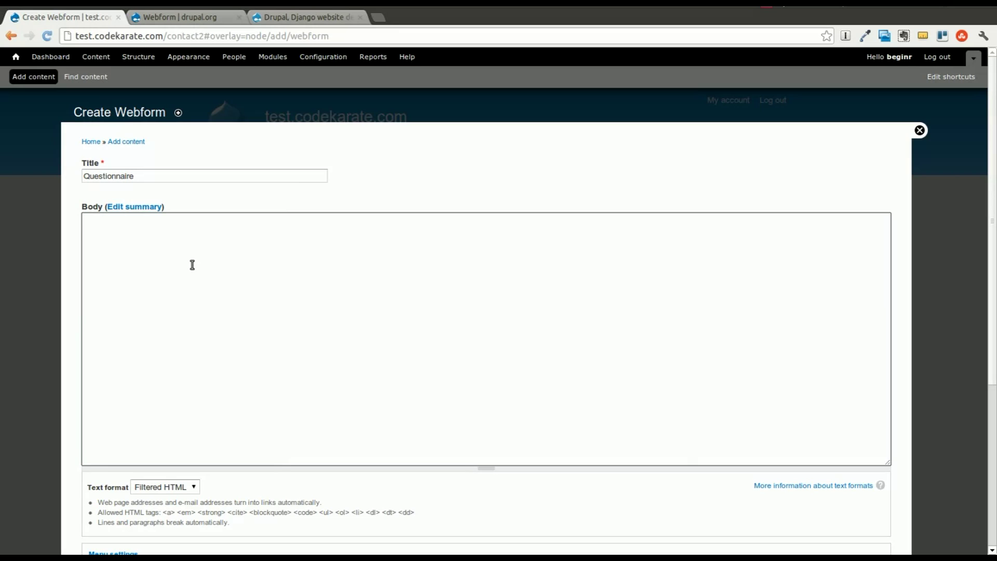
pyautogui.write('We will ask you some questio')
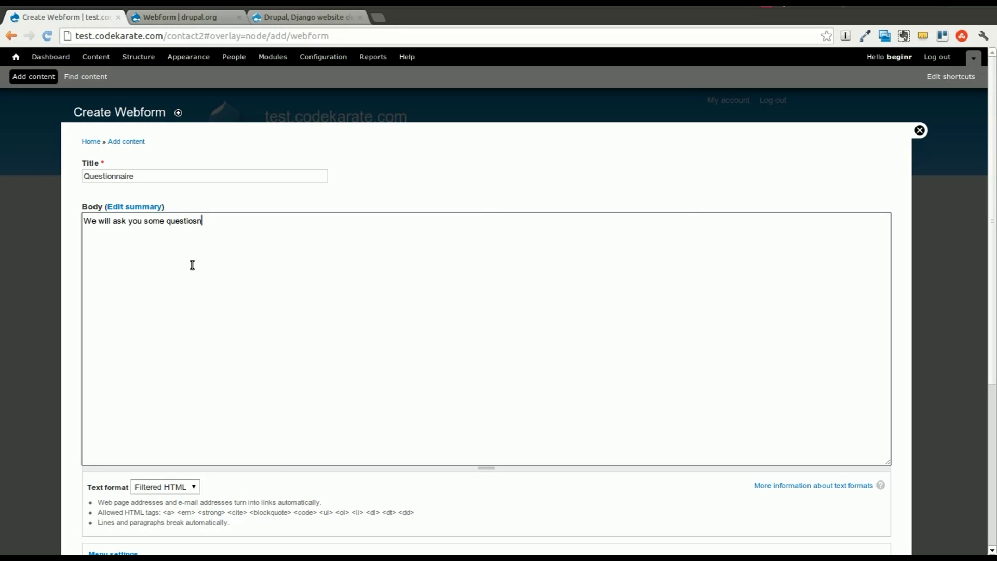
pyautogui.write('ns.')
pyautogui.scroll(-5, 200, 296)
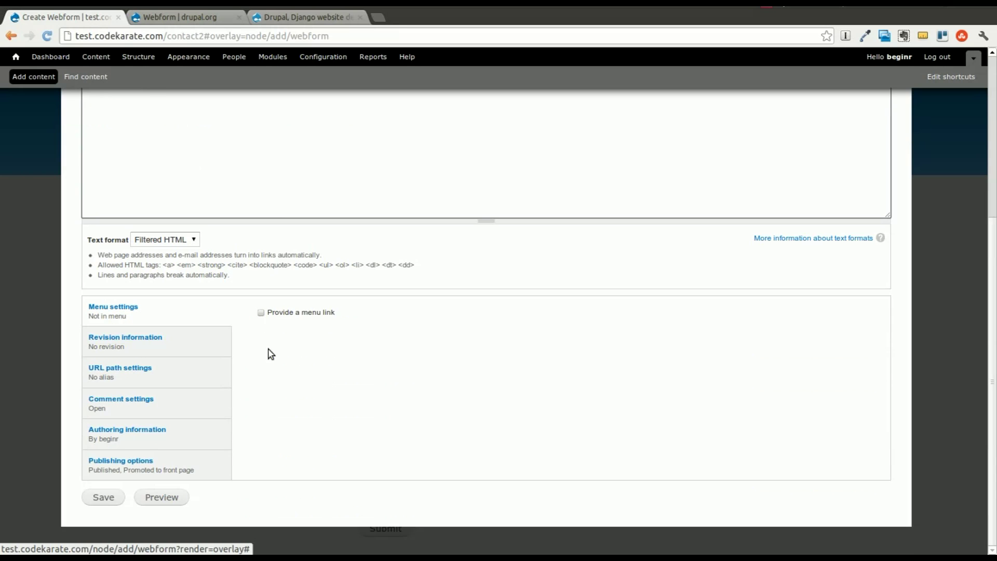
pyautogui.click(102, 497)
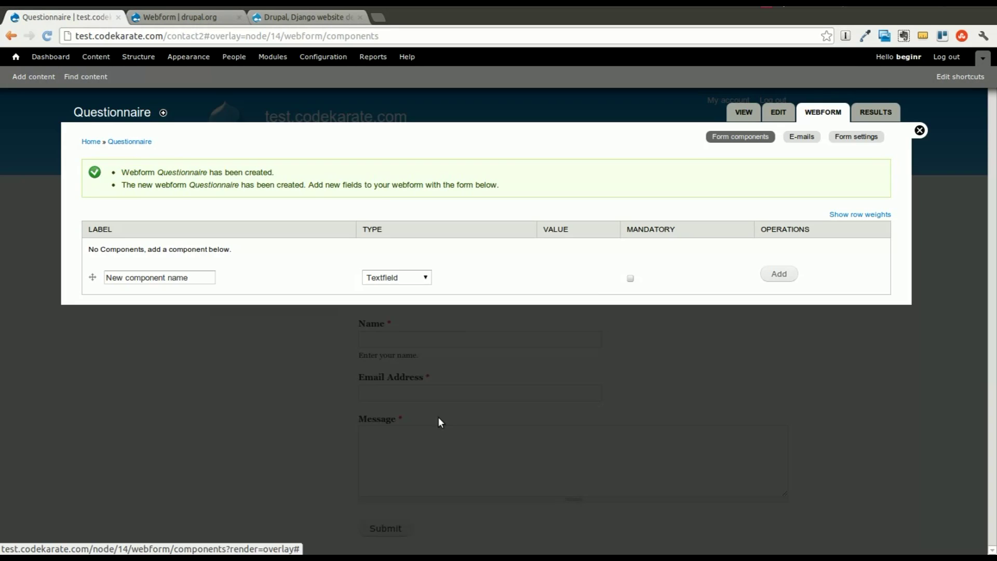
# - Add a 'Date of Birth' component of type Date
pyautogui.click(201, 278)
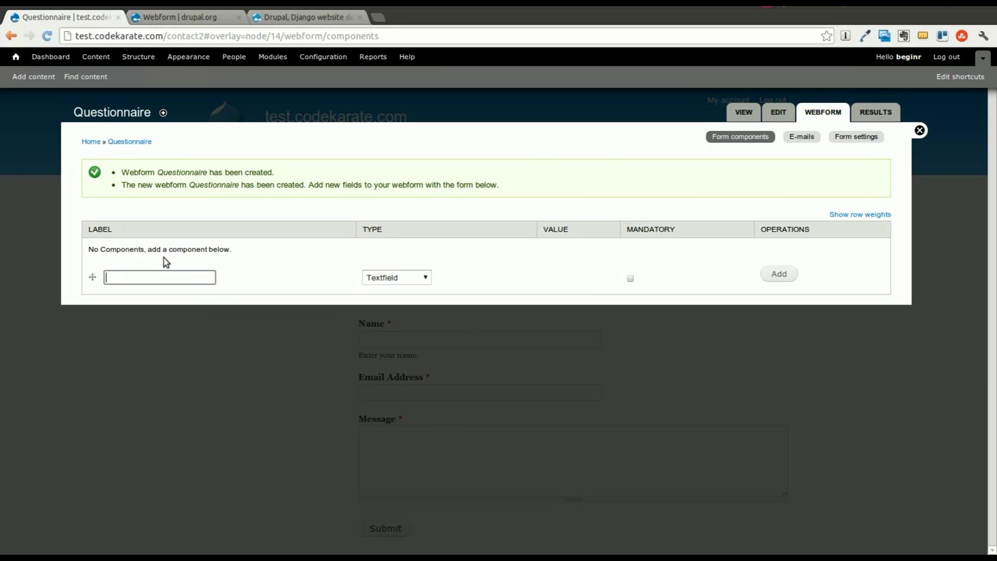
pyautogui.click(430, 281)
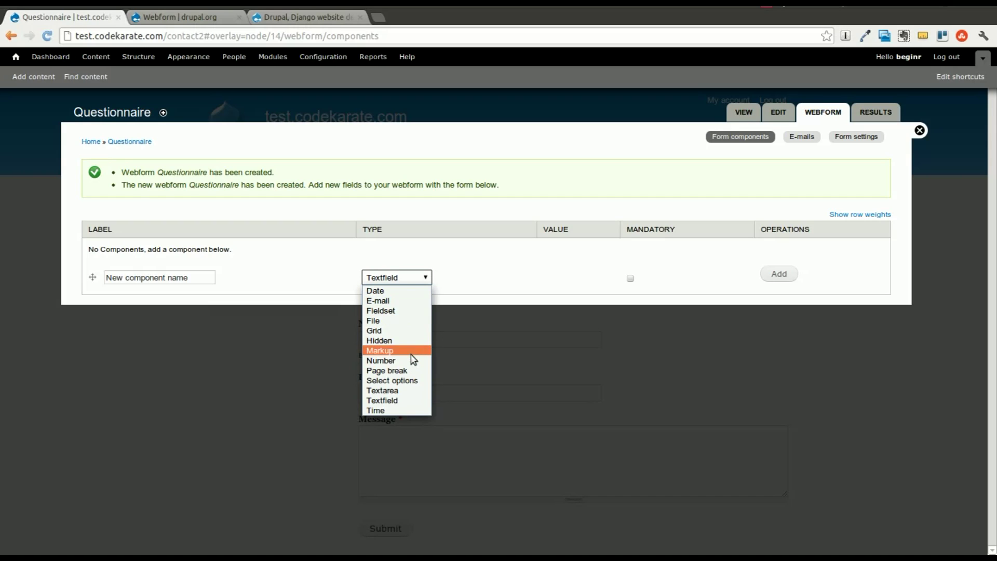
pyautogui.click(318, 313)
pyautogui.click(189, 274)
pyautogui.write('Date of Bir')
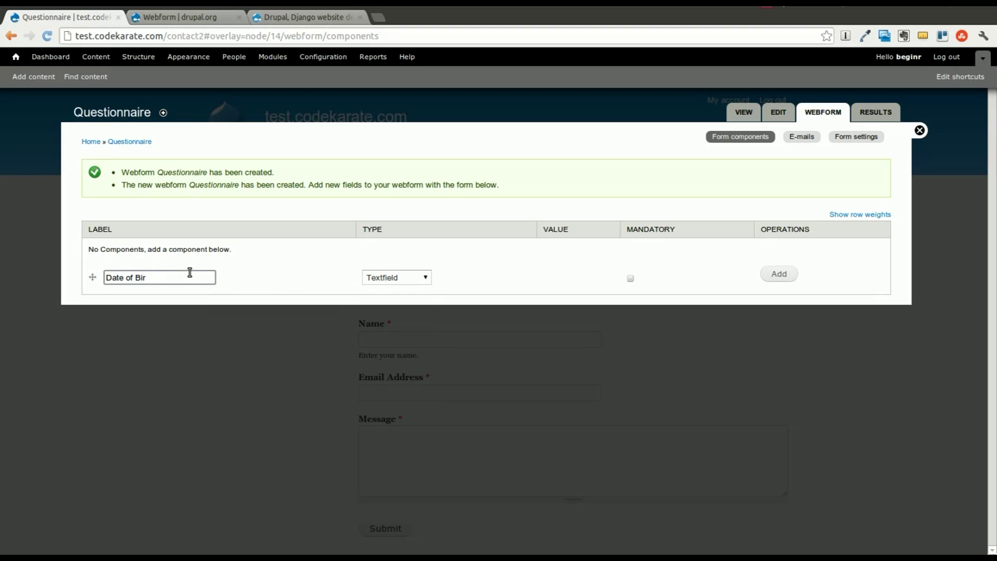
pyautogui.write('th')
pyautogui.click(369, 278)
pyautogui.click(380, 291)
pyautogui.click(771, 277)
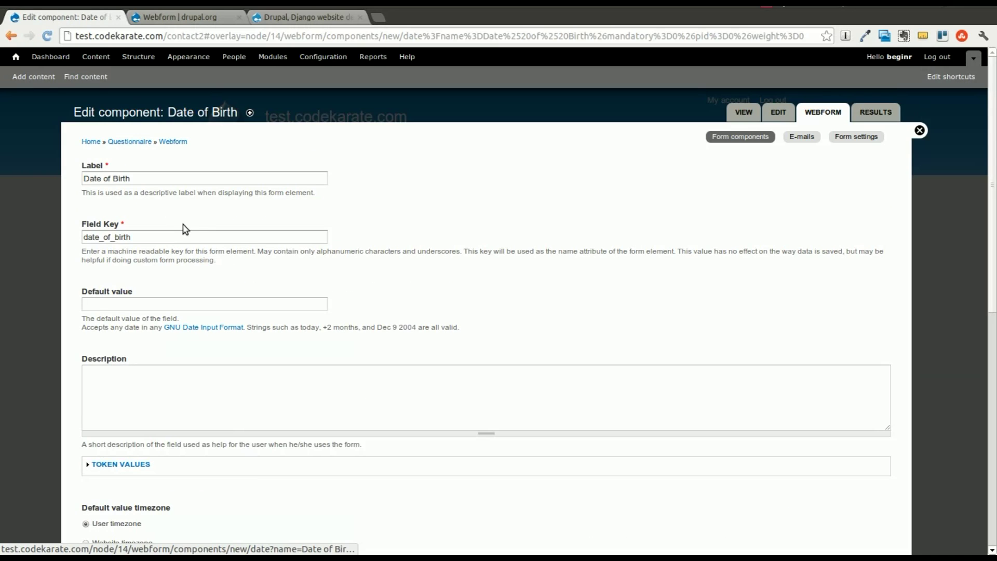
# - Set the Date of Birth start date to -80 years
pyautogui.click(326, 304)
pyautogui.scroll(-1, 331, 294)
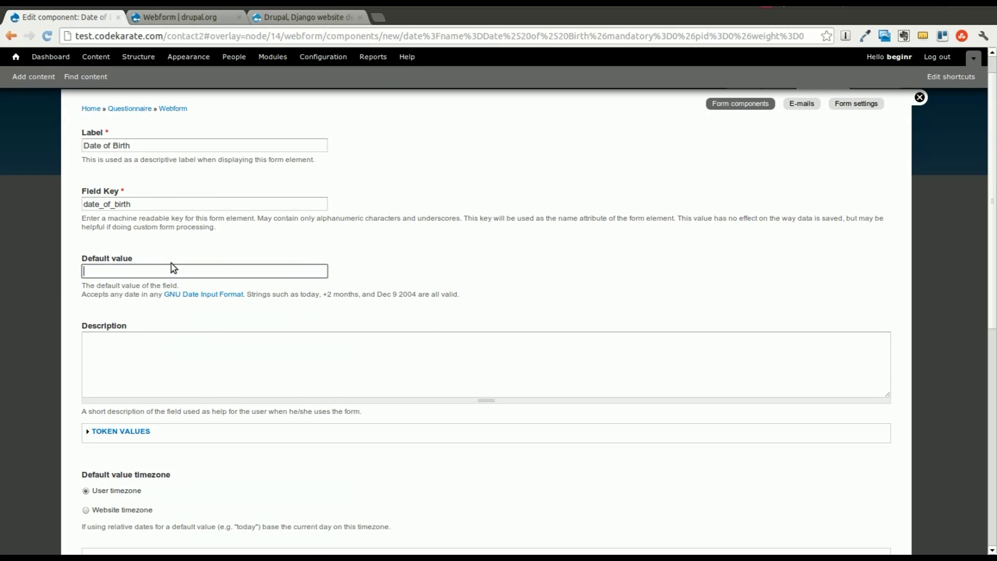
pyautogui.scroll(-2, 197, 306)
pyautogui.scroll(-2, 207, 319)
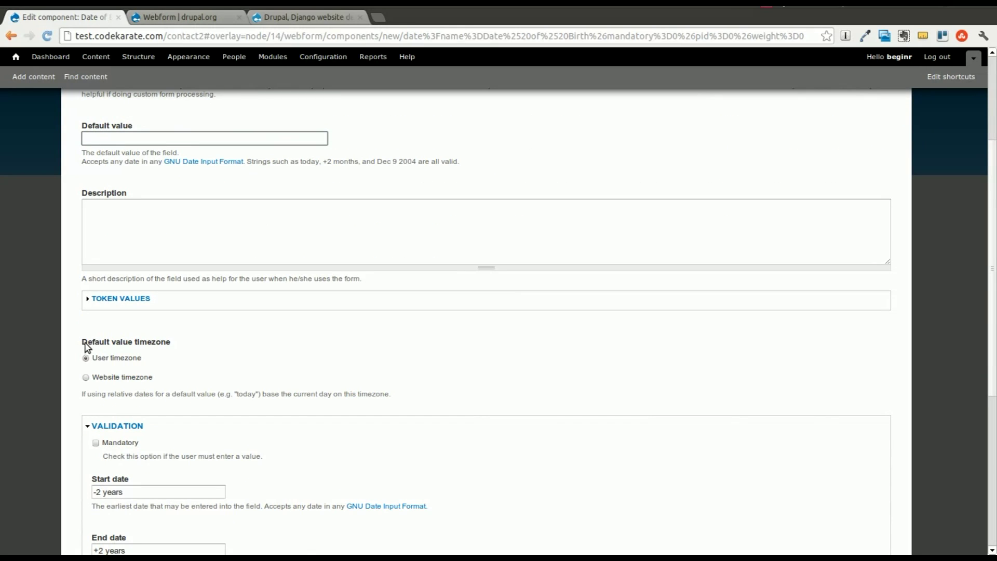
pyautogui.moveTo(84, 342); pyautogui.dragTo(242, 353)
pyautogui.click(248, 368)
pyautogui.scroll(-6, 257, 379)
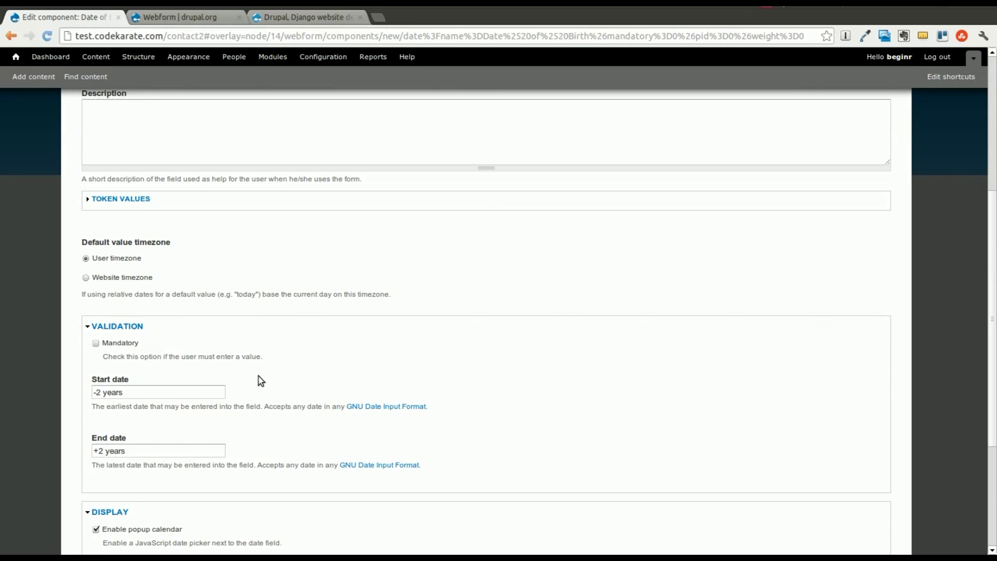
pyautogui.click(99, 292)
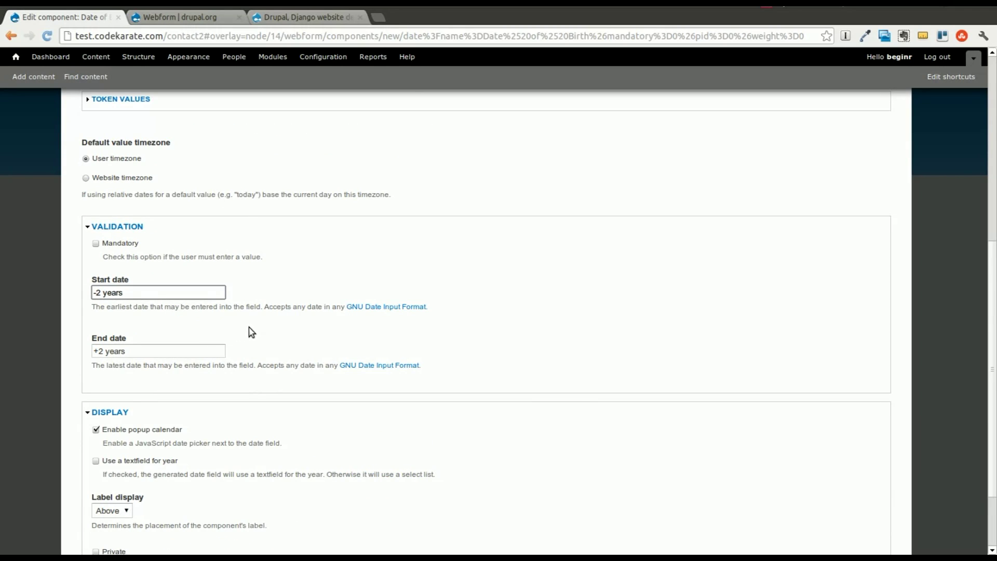
pyautogui.press('BackSpace')
pyautogui.write('80')
pyautogui.click(294, 326)
# - Set the end date to +1 years and use a textfield for the year
pyautogui.doubleClick(101, 351)
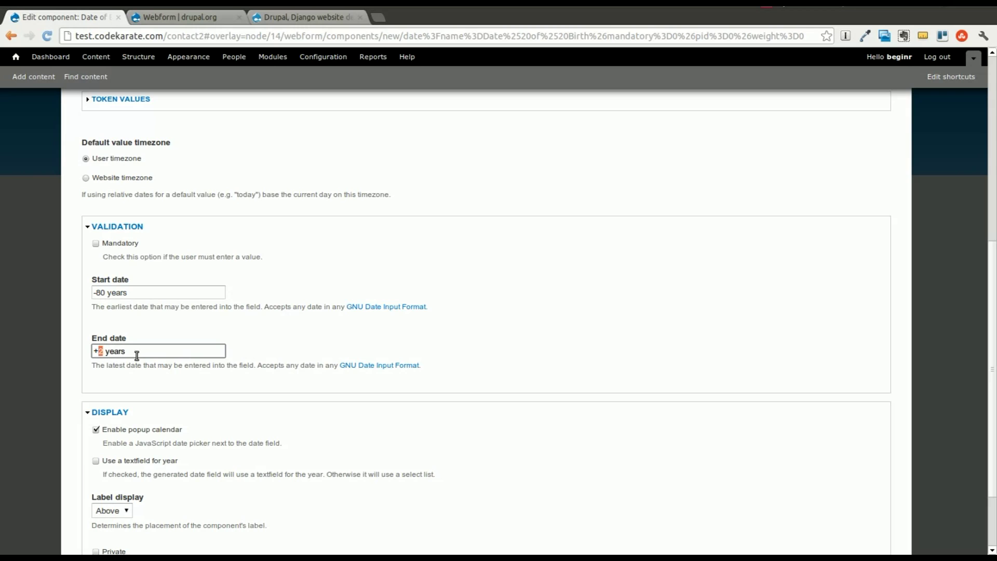
pyautogui.write('1')
pyautogui.click(257, 357)
pyautogui.scroll(-3, 270, 359)
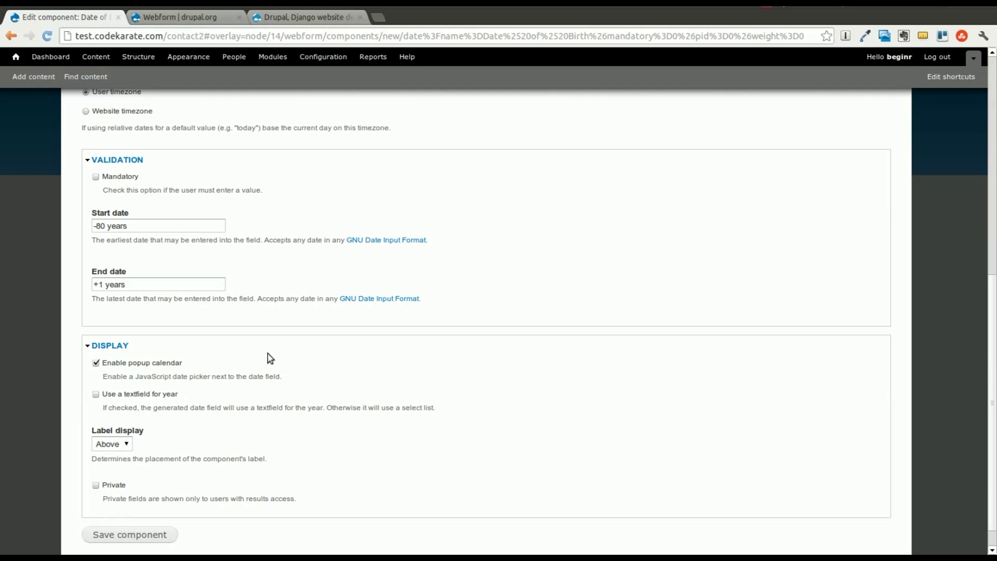
pyautogui.scroll(-1, 270, 358)
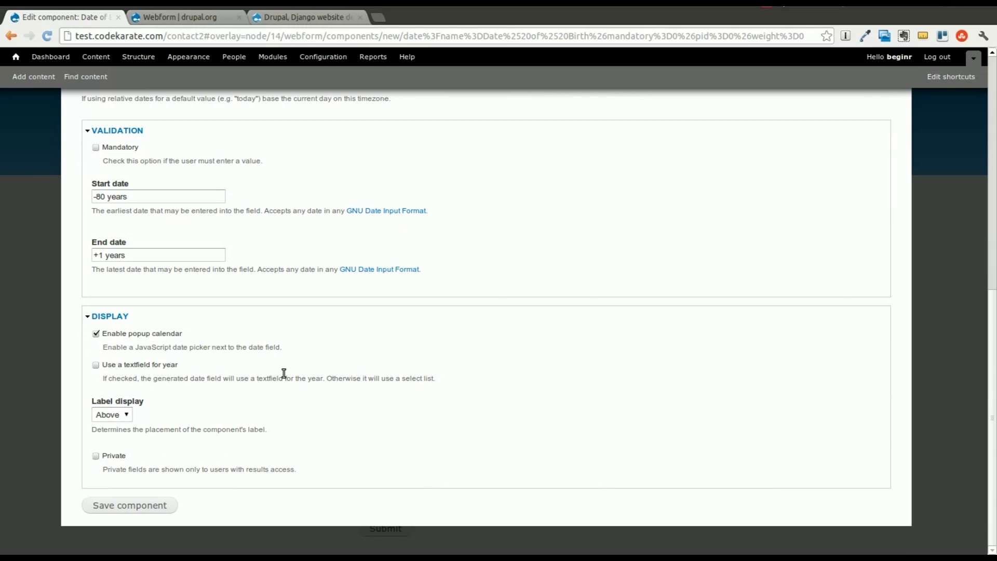
pyautogui.click(95, 366)
# - Save Date of Birth and add a new 'Age' component of type Number
pyautogui.click(156, 506)
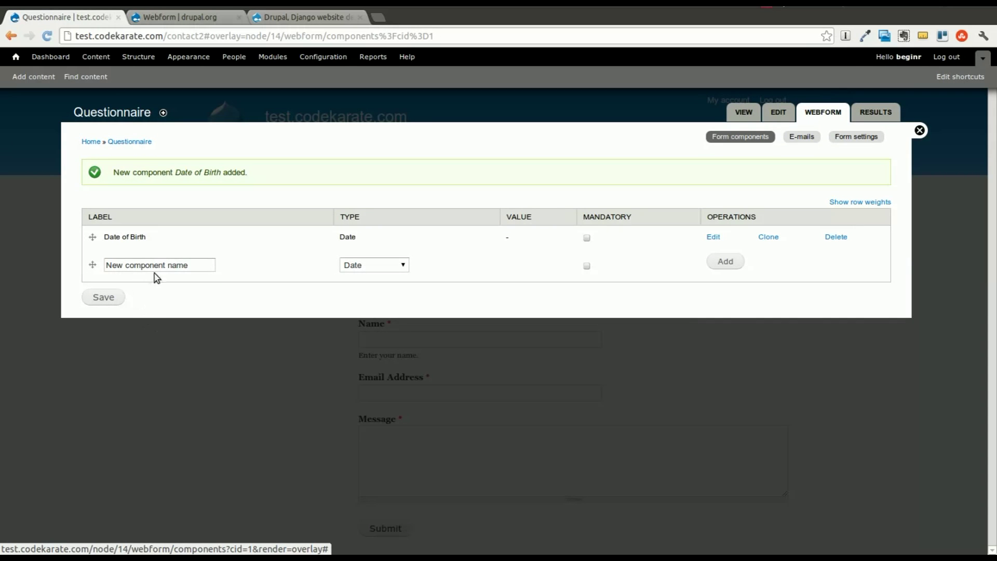
pyautogui.click(156, 266)
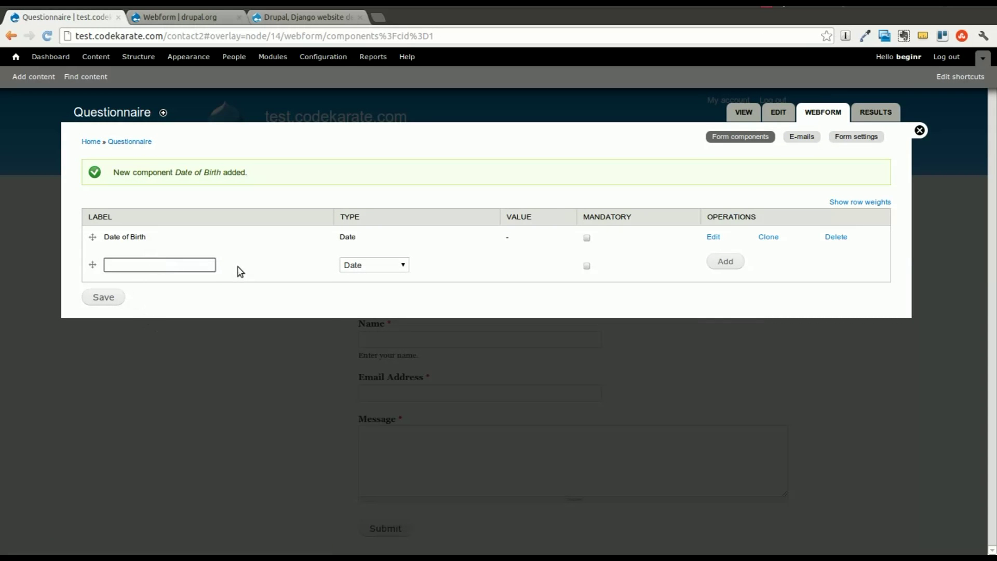
pyautogui.write('Age')
pyautogui.click(372, 270)
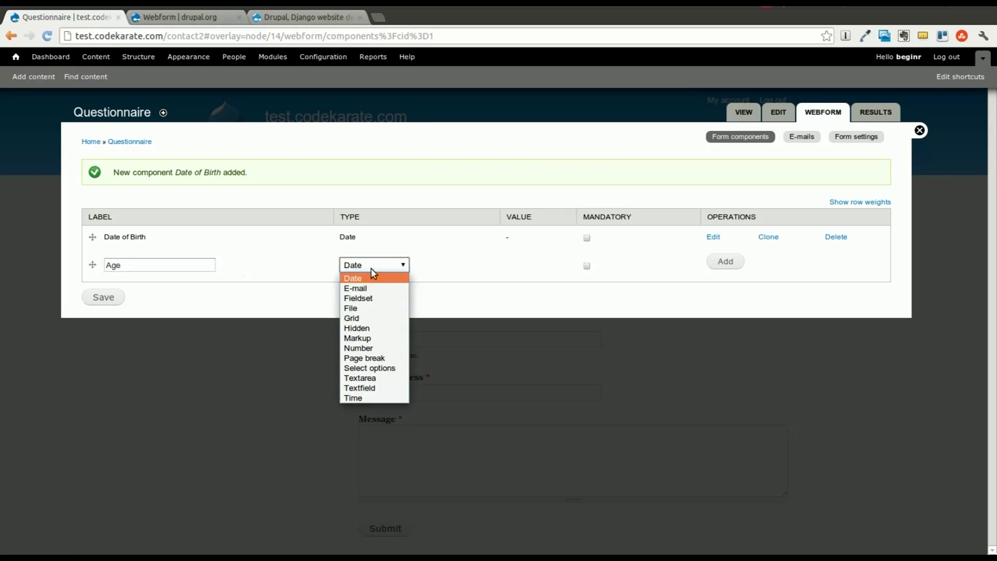
pyautogui.click(364, 348)
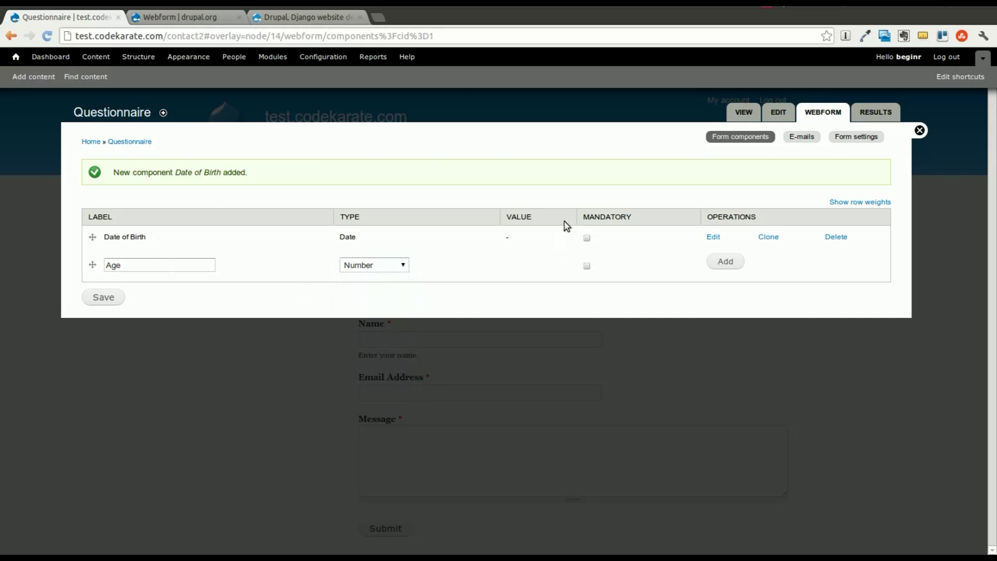
pyautogui.click(729, 263)
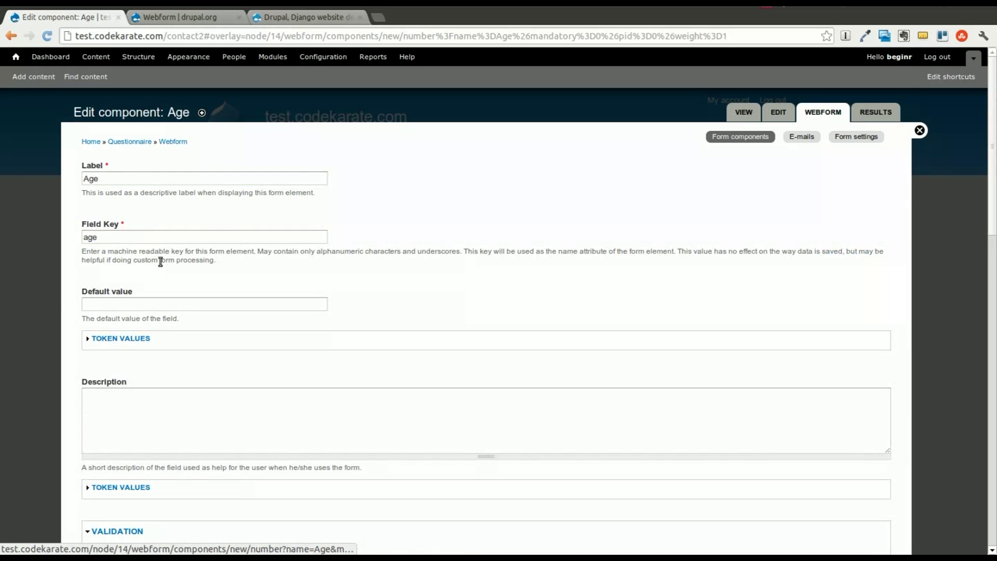
# - Make Age integer-only with a minimum of 0 and save the component
pyautogui.scroll(-3, 160, 264)
pyautogui.scroll(-5, 160, 265)
pyautogui.click(95, 311)
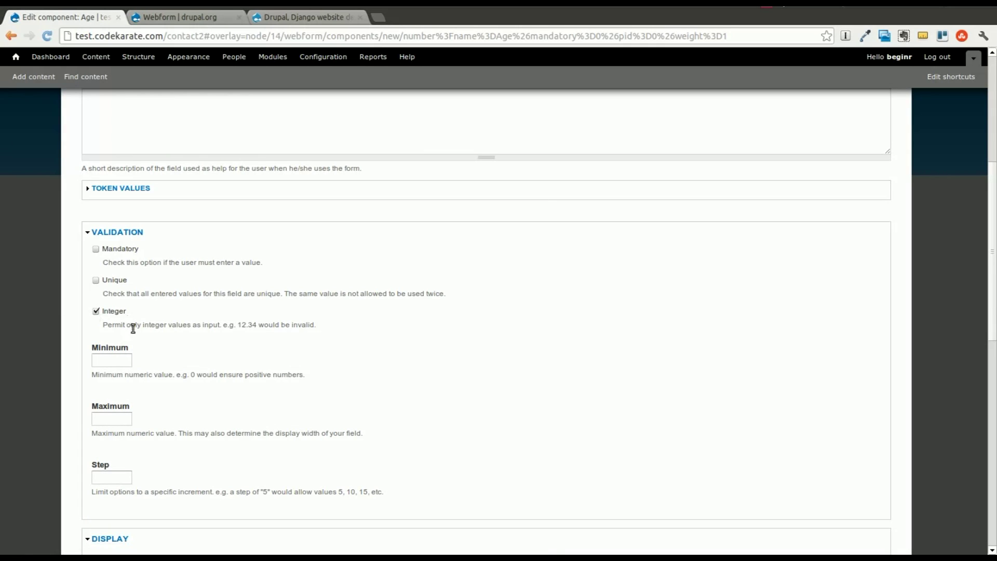
pyautogui.scroll(-3, 270, 359)
pyautogui.click(97, 260)
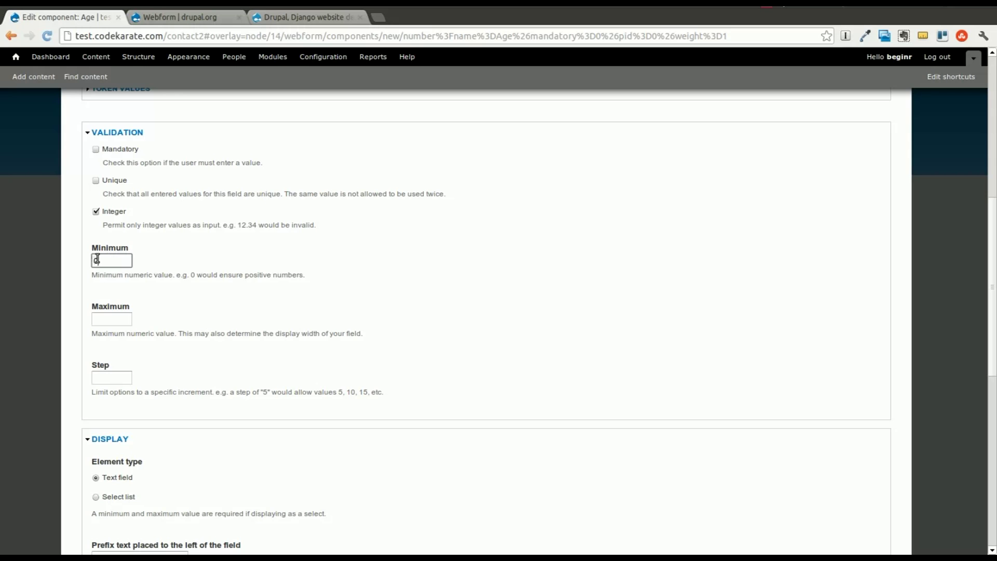
pyautogui.click(184, 321)
pyautogui.scroll(-1, 195, 372)
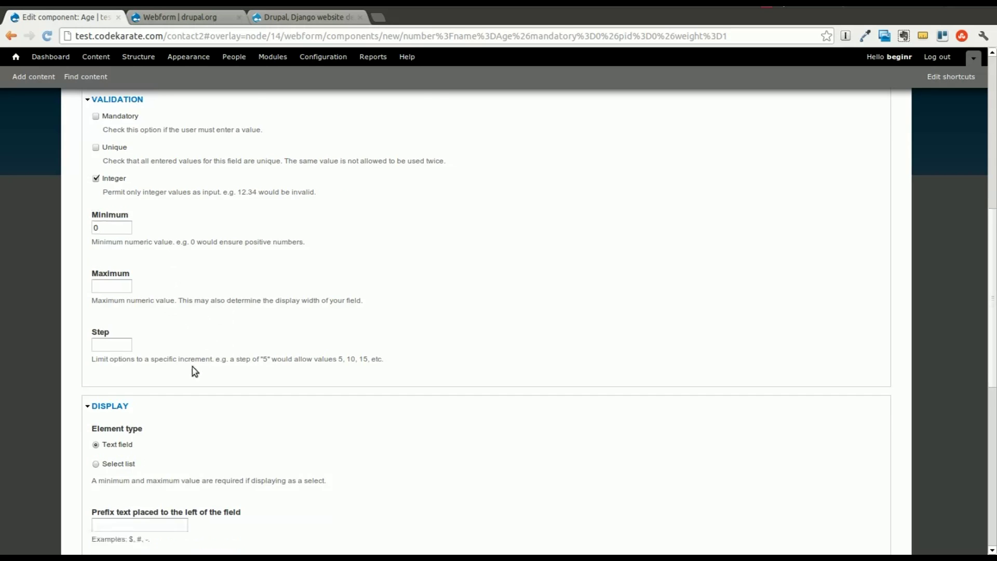
pyautogui.scroll(-7, 195, 372)
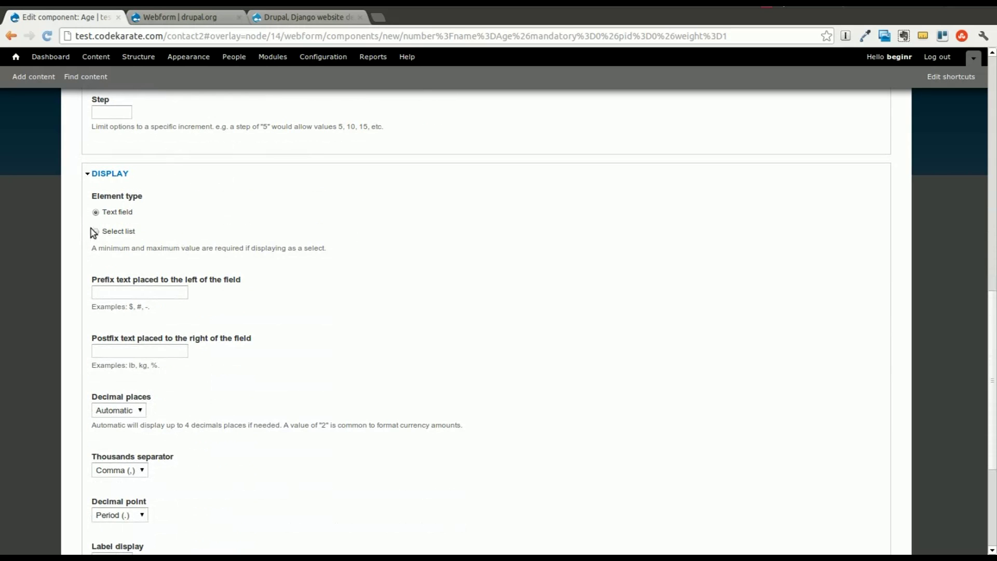
pyautogui.scroll(-2, 363, 291)
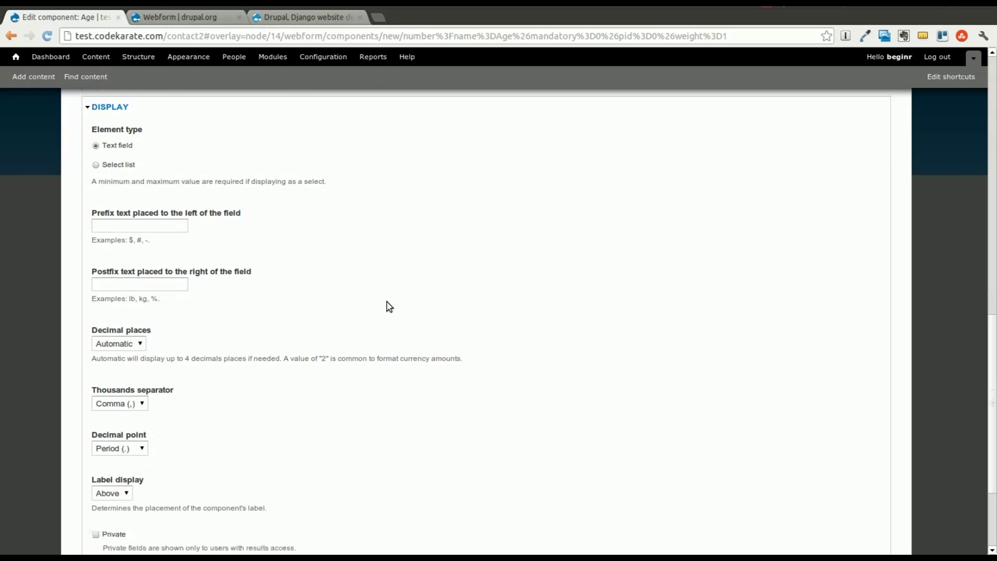
pyautogui.scroll(-4, 412, 372)
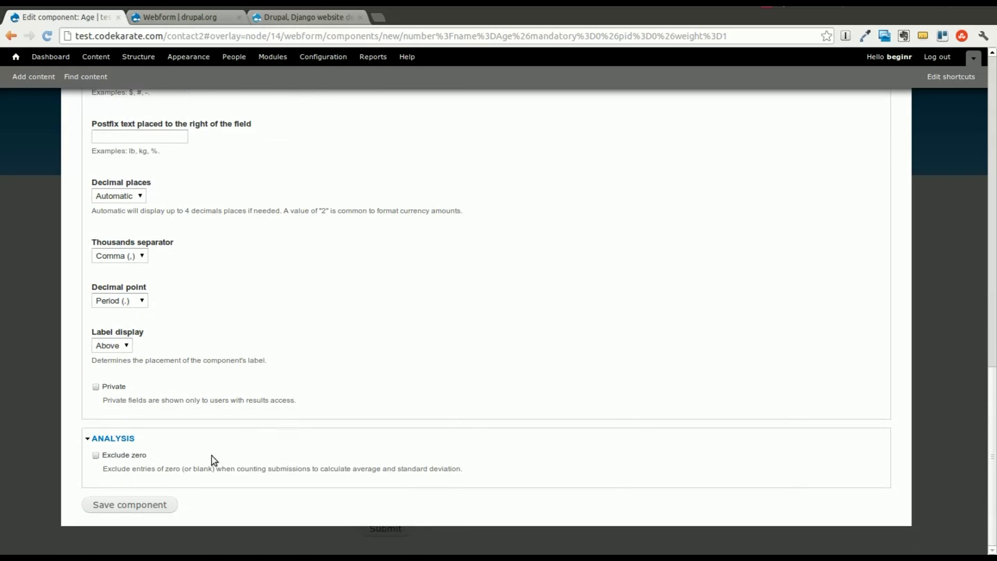
pyautogui.click(161, 506)
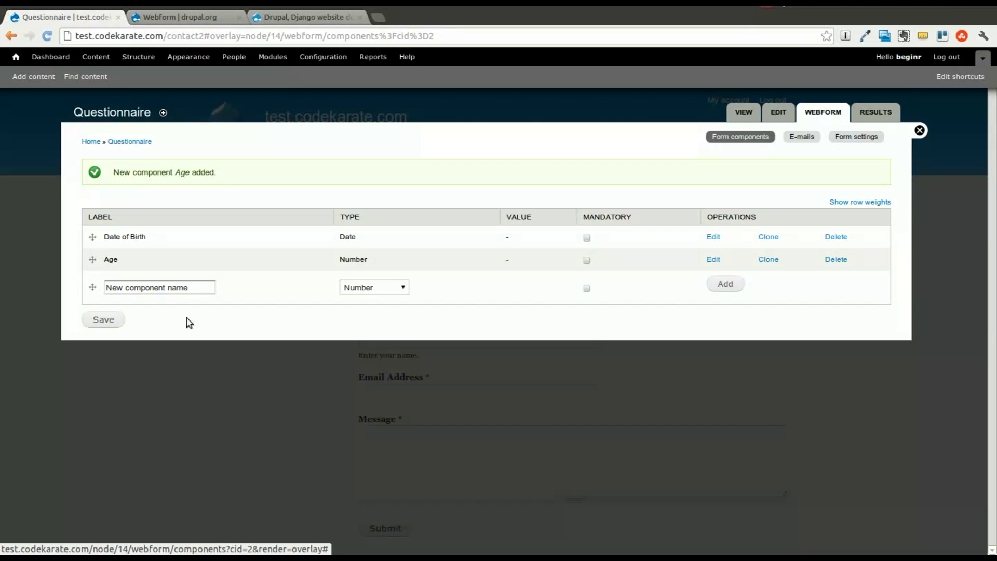
# - Add a 'Favorite Color' component of type Select options
pyautogui.click(358, 287)
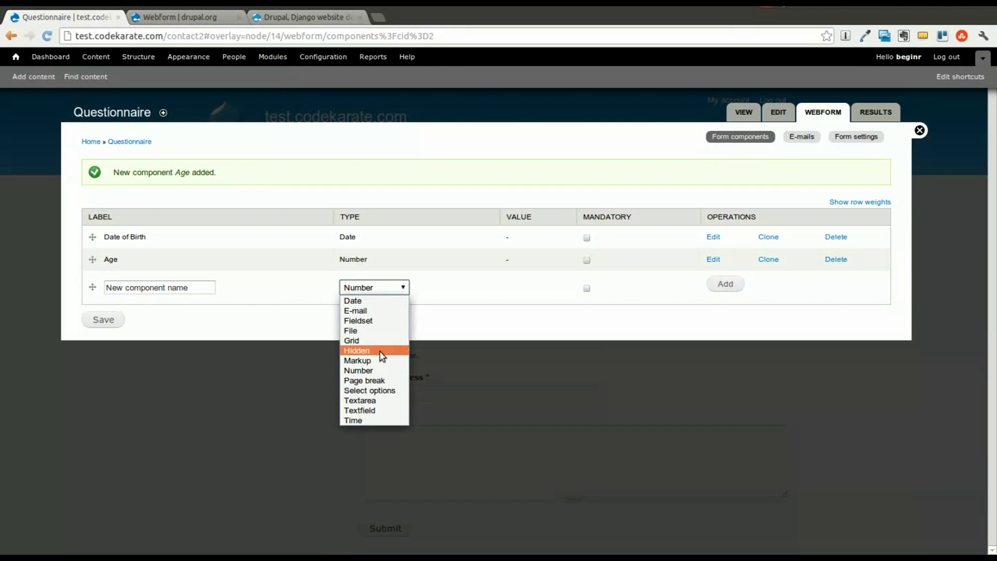
pyautogui.click(385, 391)
pyautogui.click(161, 286)
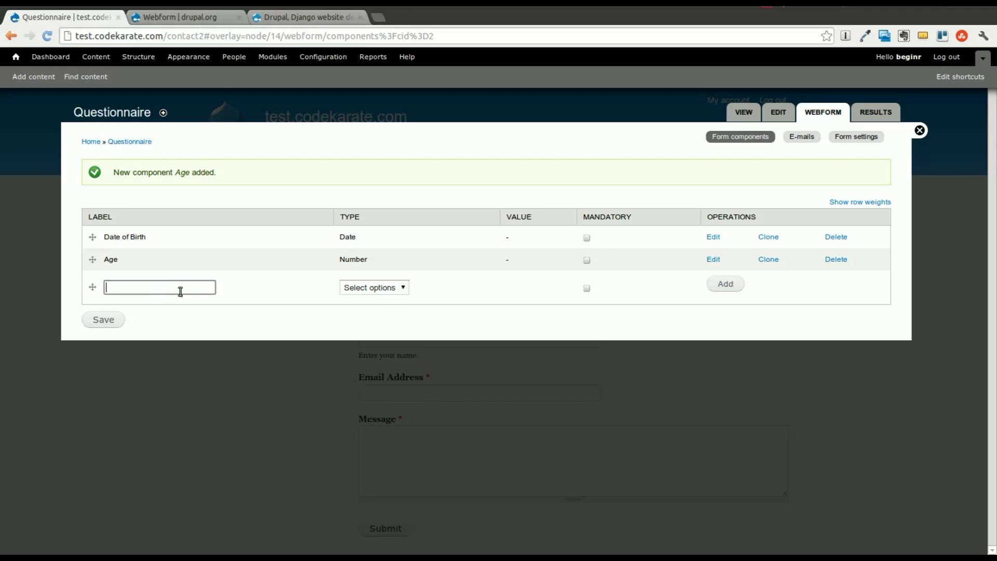
pyautogui.write('Favorite Color')
pyautogui.click(726, 283)
# - Enter red|Red as the first entry in the Options box
pyautogui.click(197, 400)
pyautogui.scroll(-4, 251, 313)
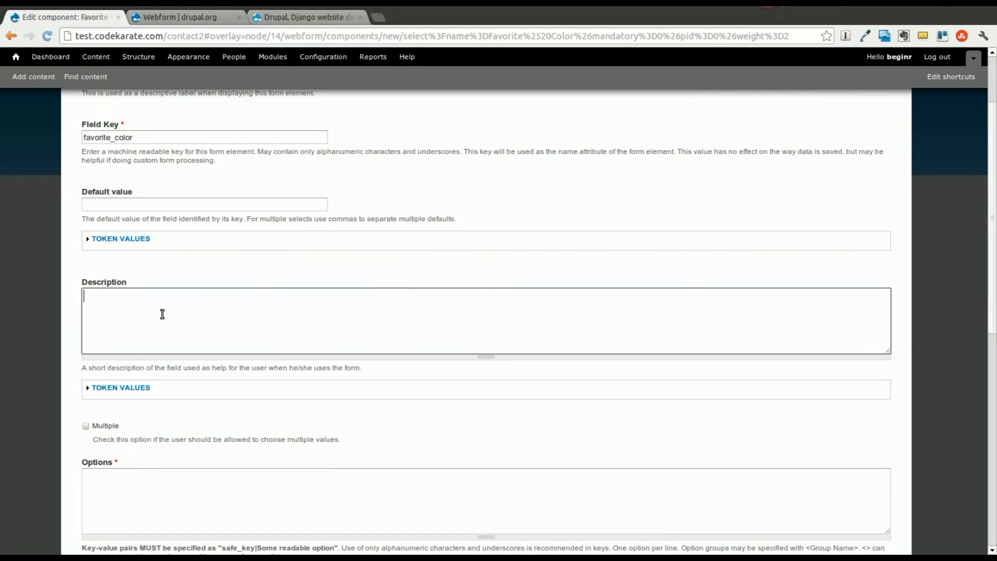
pyautogui.click(167, 502)
pyautogui.scroll(-3, 168, 478)
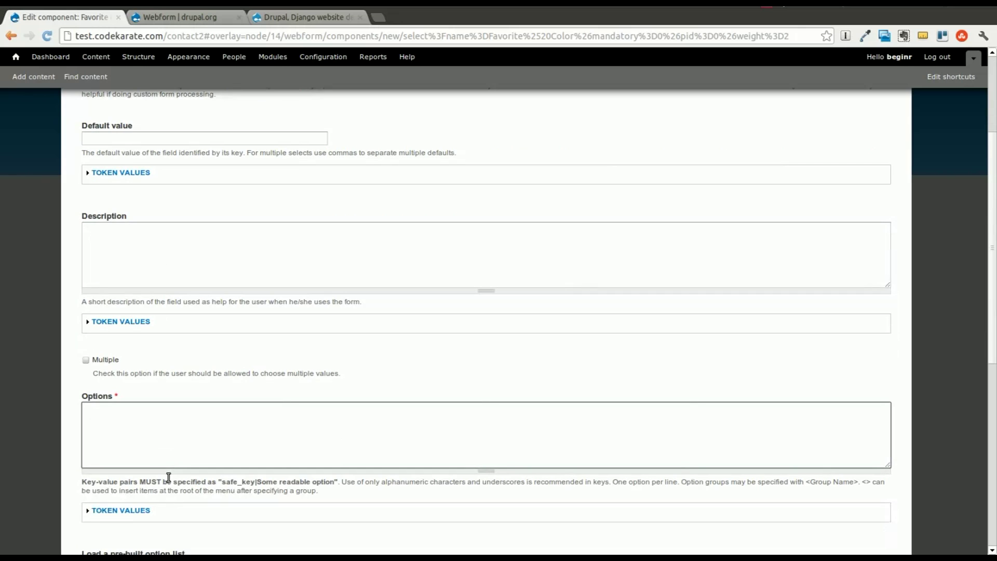
pyautogui.click(87, 363)
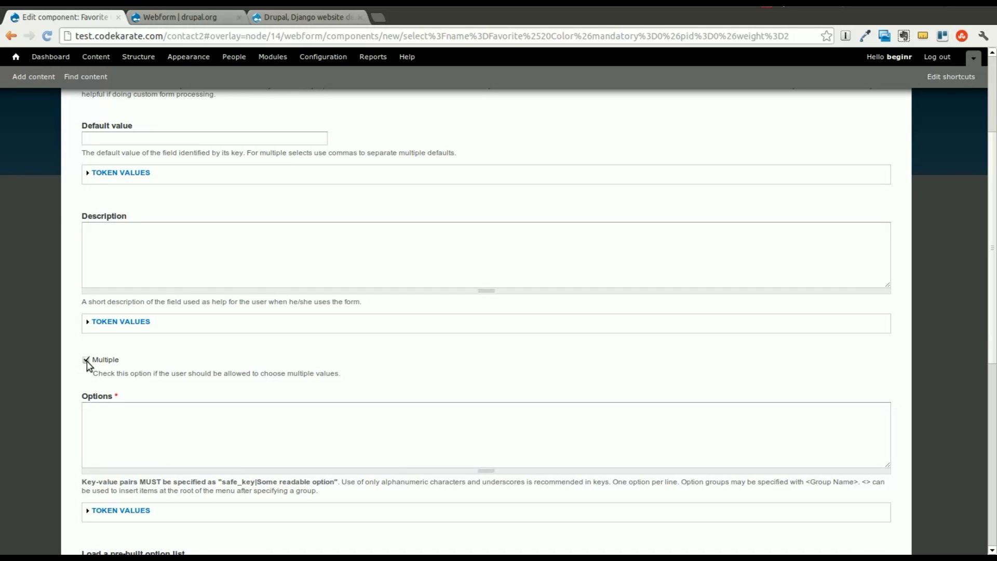
pyautogui.click(113, 421)
pyautogui.scroll(-3, 140, 441)
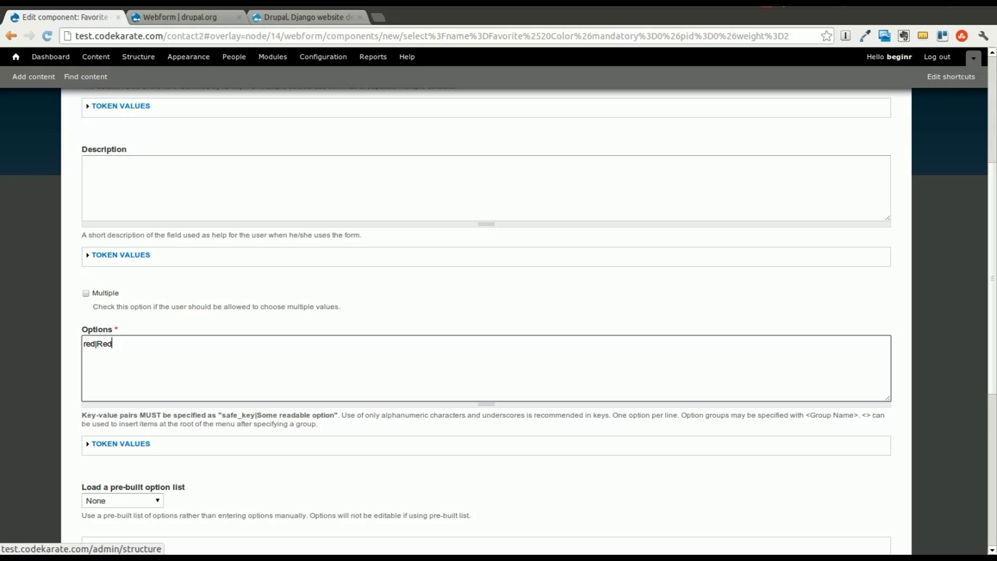
# - Add the Purple, Yellow, Green and 'nothing|I do not have a favorite Color!' options
pyautogui.doubleClick(113, 344)
pyautogui.click(127, 348)
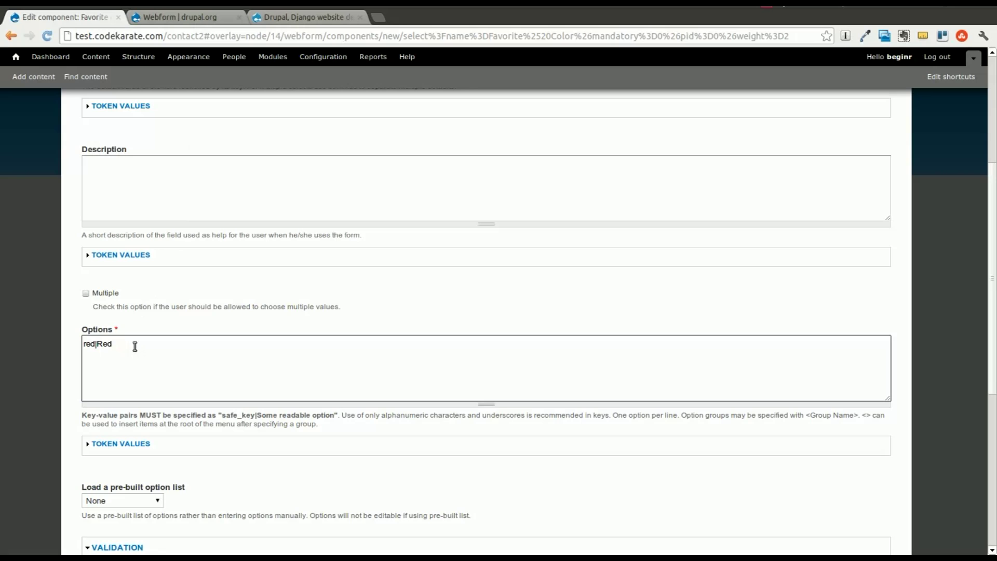
pyautogui.press('Return')
pyautogui.write('reen|Green')
pyautogui.press('Return')
pyautogui.write("nothing|I don't hav")
pyautogui.press('BackSpace')
pyautogui.press('BackSpace')
pyautogui.press('BackSpace')
pyautogui.press('BackSpace')
pyautogui.press('BackSpace')
pyautogui.press('BackSpace')
pyautogui.press('BackSpace')
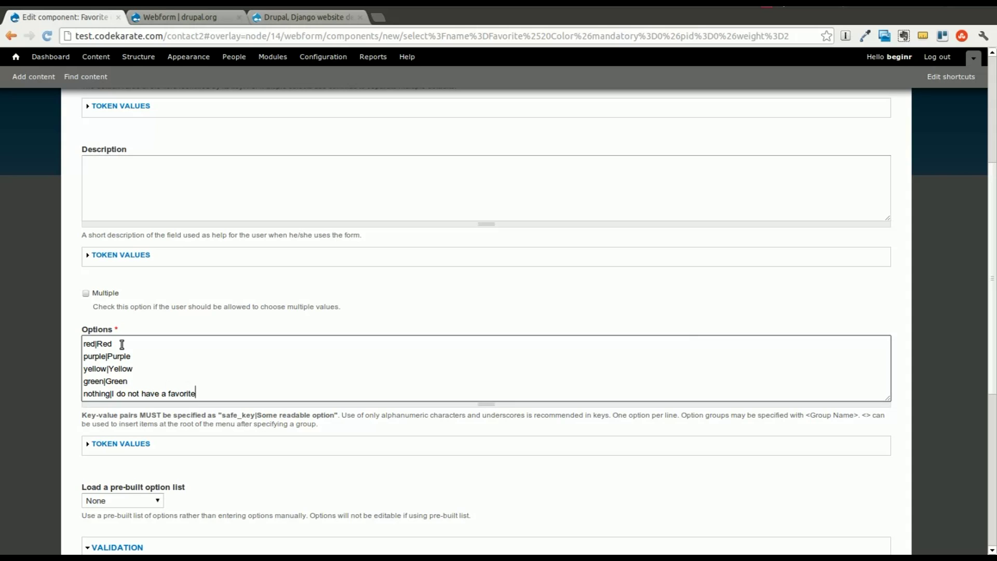
pyautogui.write('olor!')
pyautogui.moveTo(112, 394); pyautogui.dragTo(254, 395)
pyautogui.click(255, 395)
# - Expand the Position settings and save the Favorite Color component
pyautogui.scroll(-2, 294, 406)
pyautogui.scroll(-3, 249, 402)
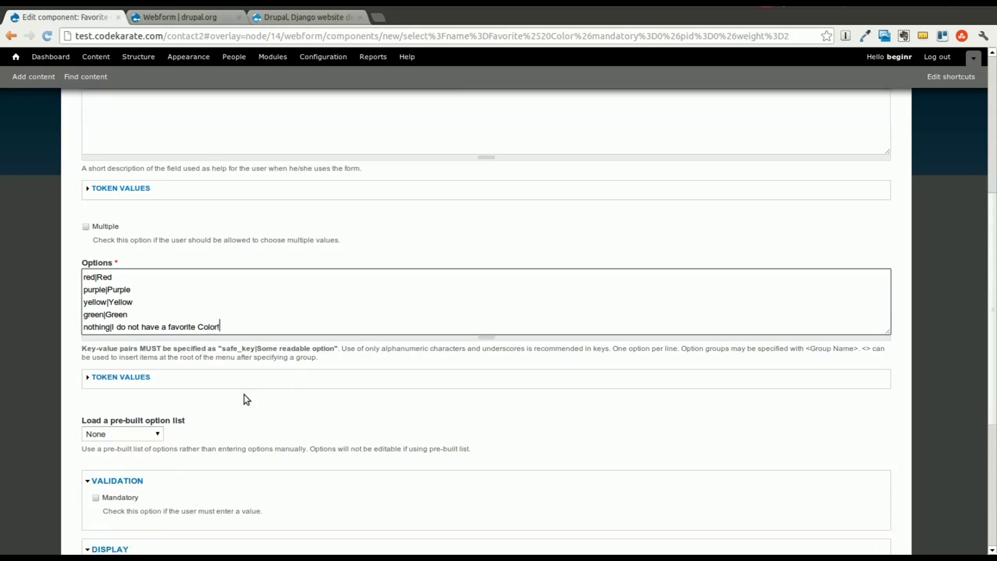
pyautogui.scroll(-5, 248, 402)
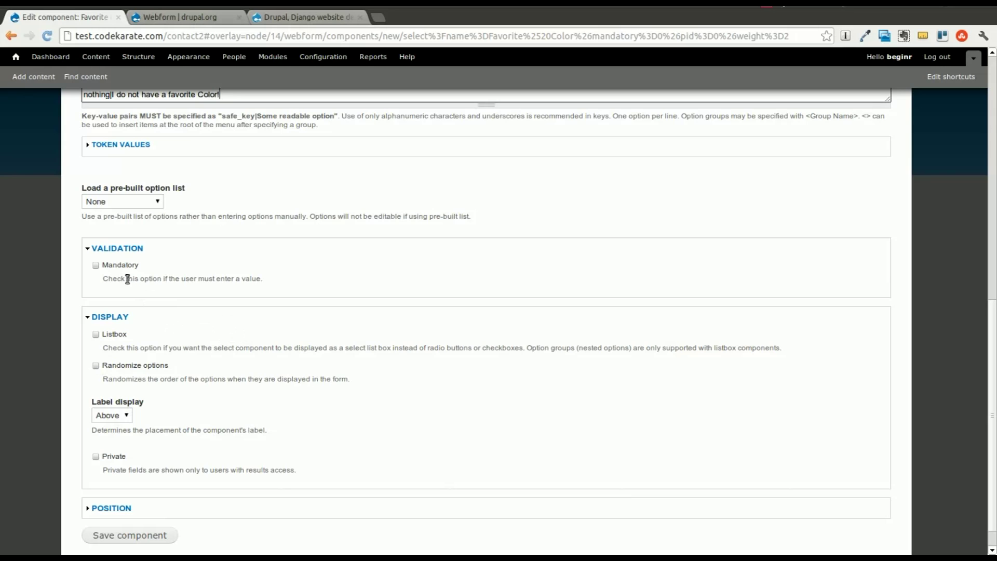
pyautogui.scroll(-1, 258, 370)
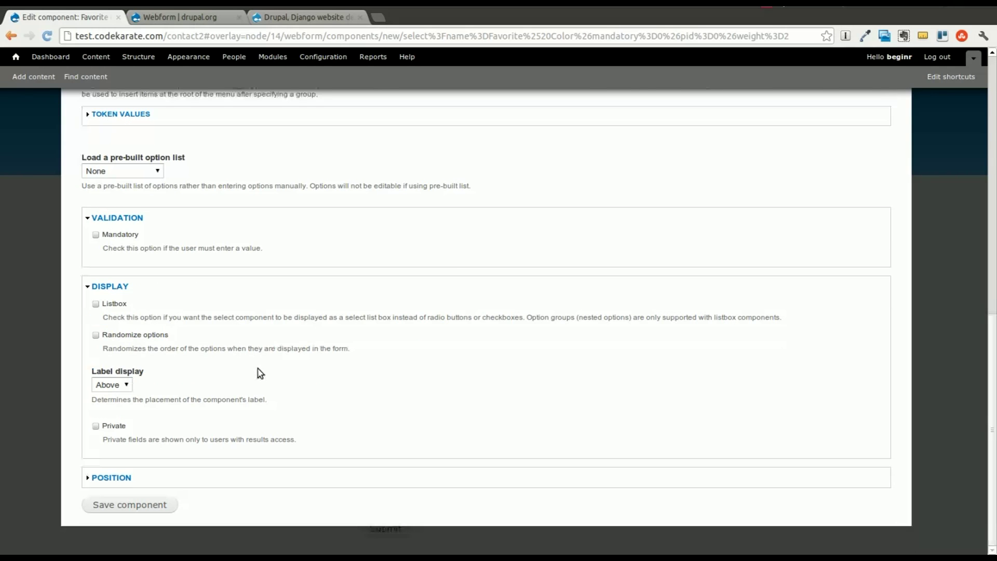
pyautogui.click(111, 478)
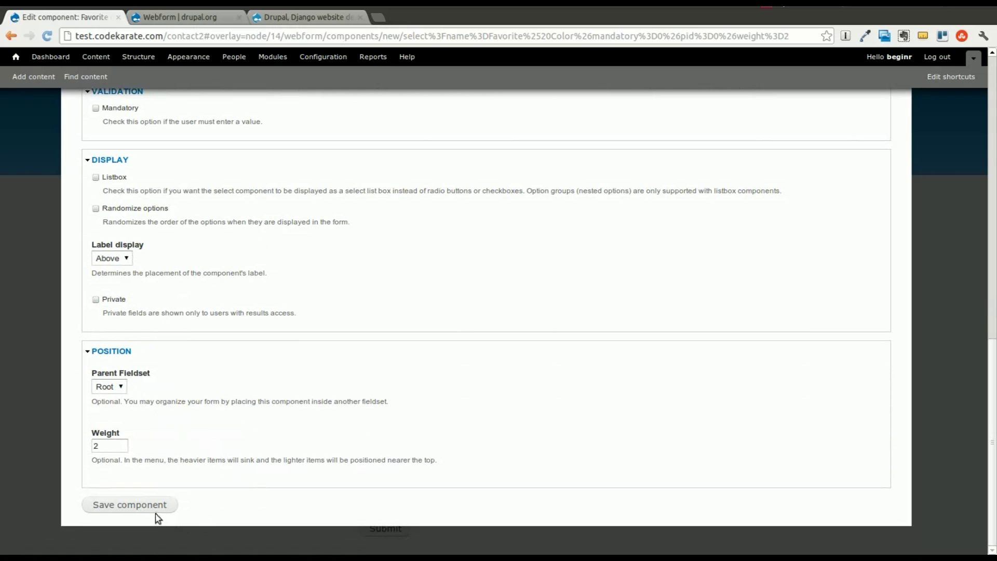
pyautogui.click(151, 506)
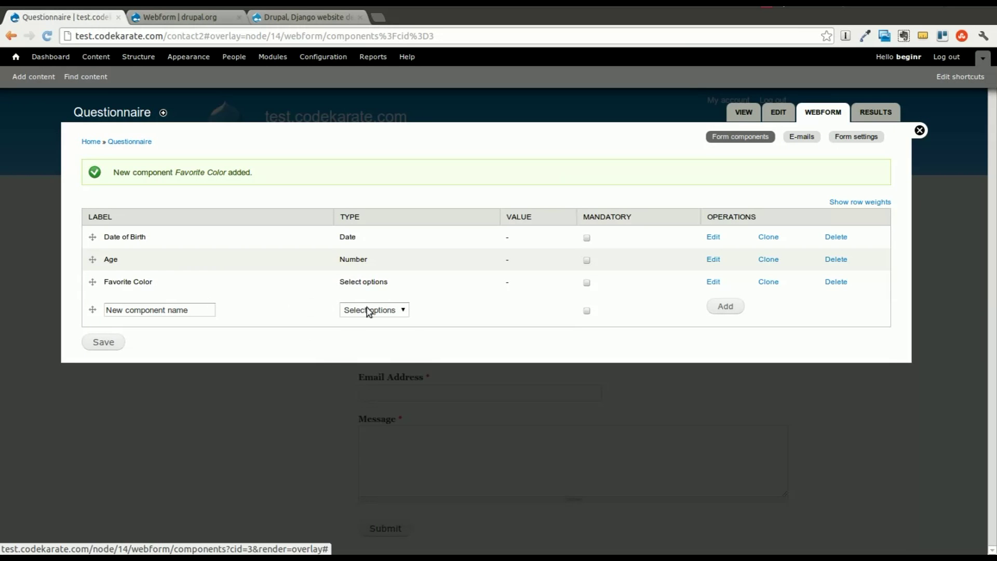
# - Add a mandatory 'Basic Info' fieldset, make it collapsible, and save it
pyautogui.click(370, 310)
pyautogui.click(383, 343)
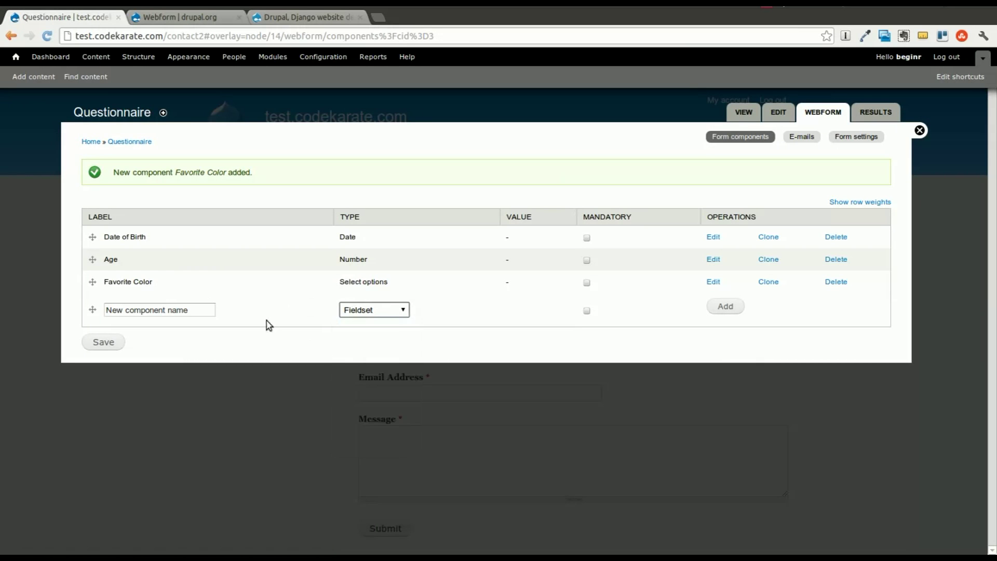
pyautogui.click(184, 309)
pyautogui.write('Basic Info')
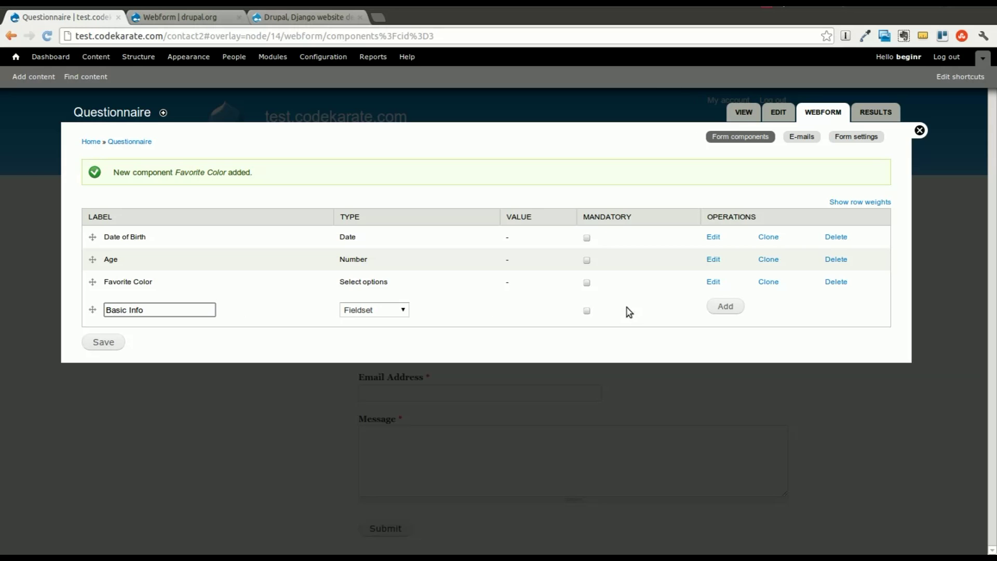
pyautogui.click(586, 310)
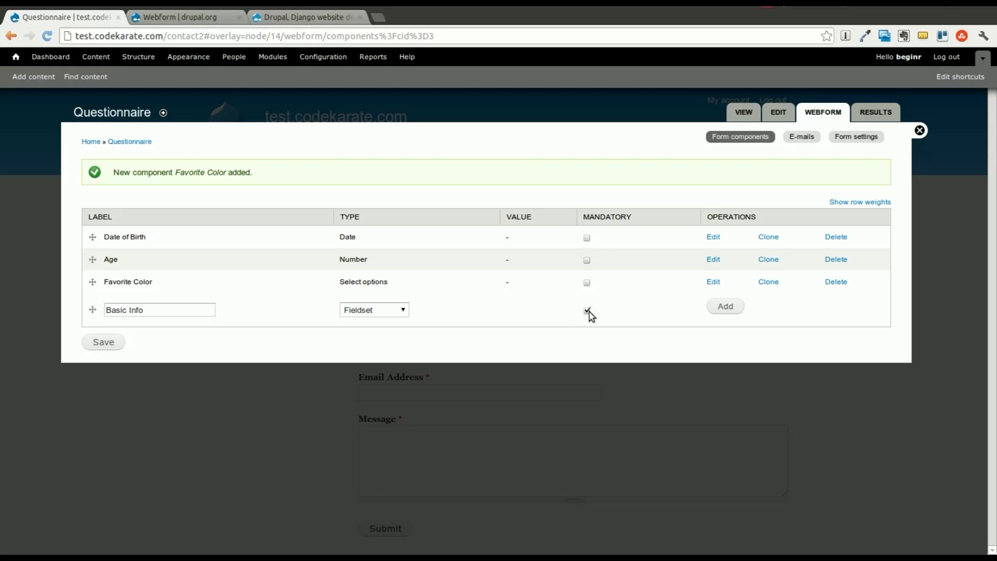
pyautogui.click(726, 307)
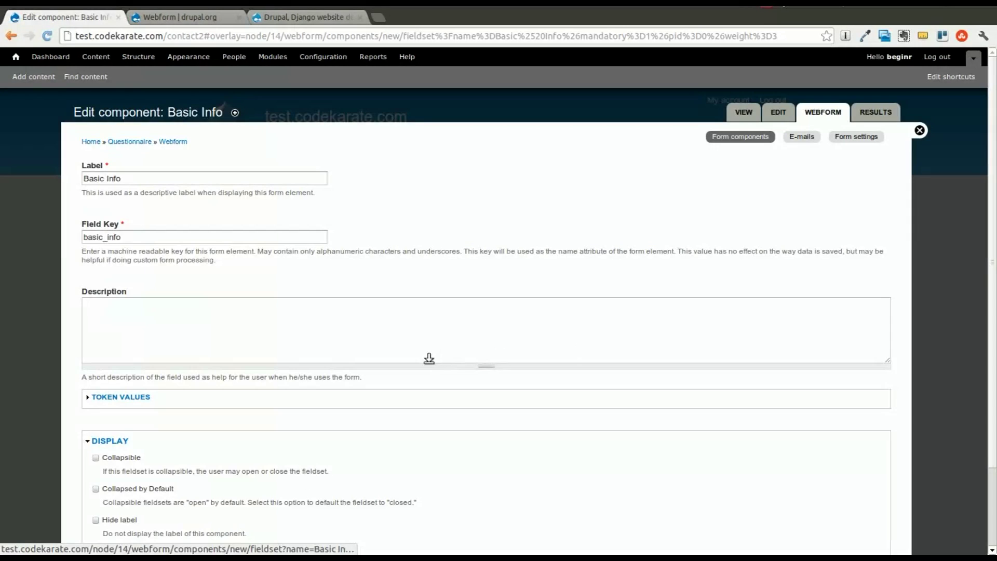
pyautogui.scroll(-2, 327, 322)
pyautogui.scroll(2, 153, 397)
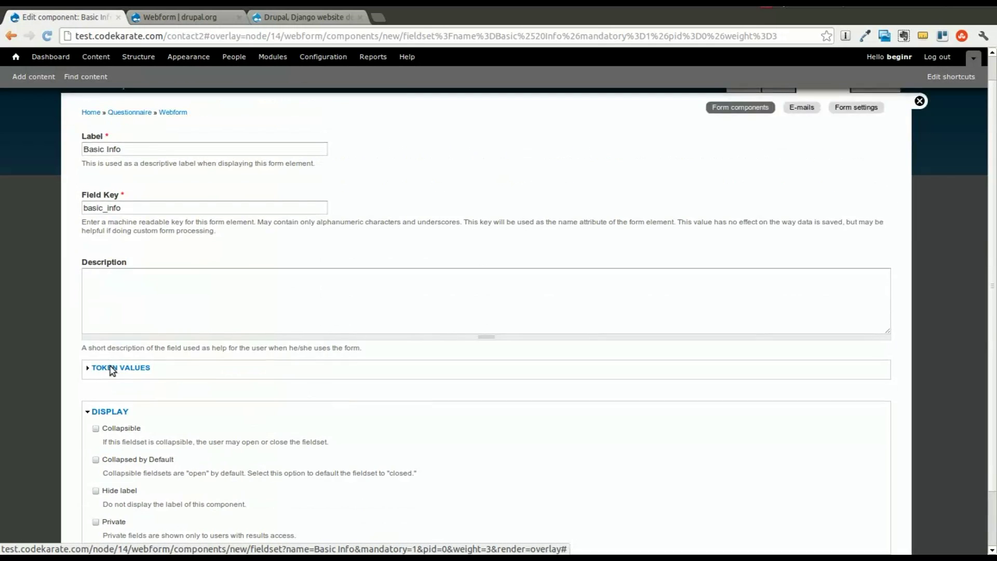
pyautogui.scroll(-2, 156, 373)
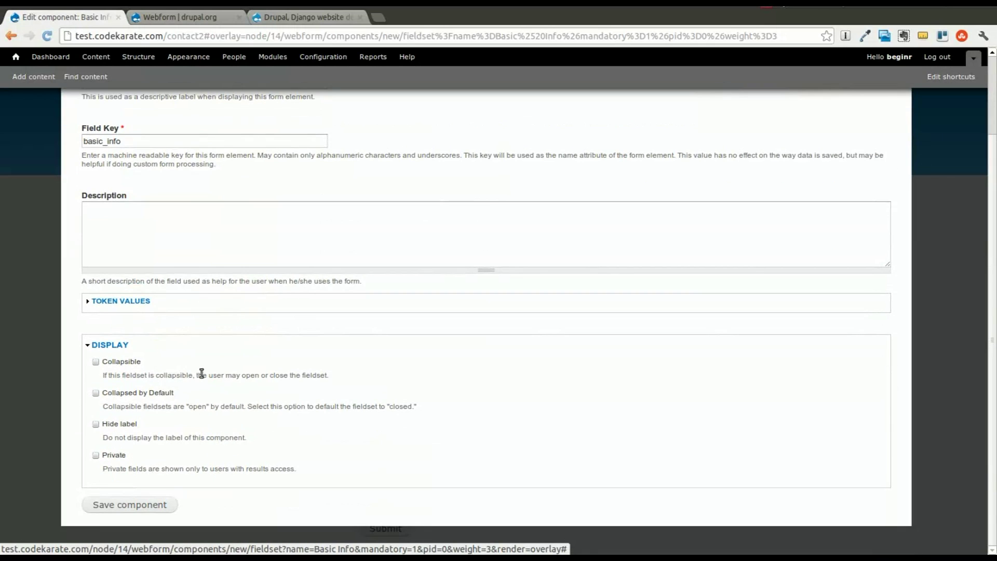
pyautogui.click(95, 362)
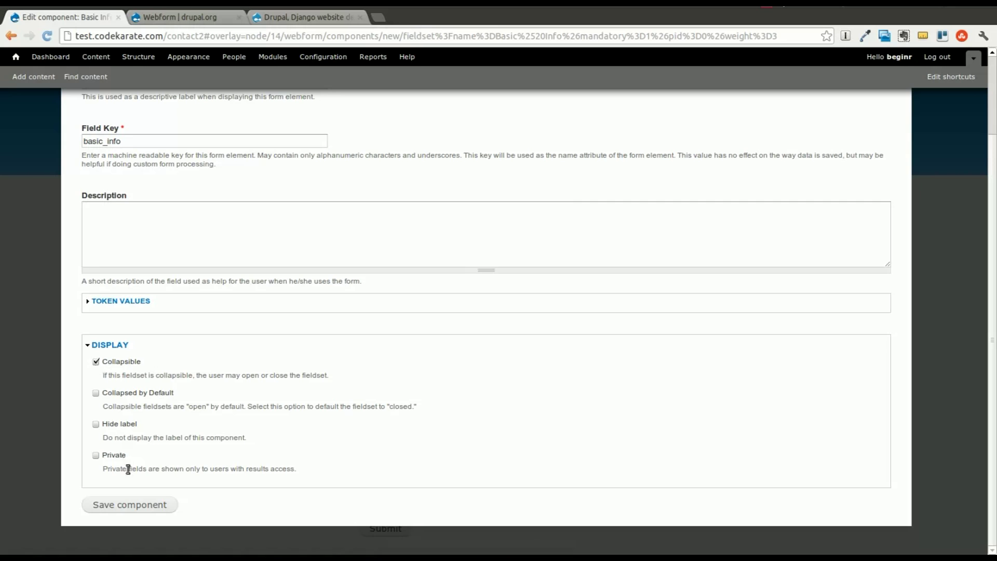
pyautogui.click(131, 505)
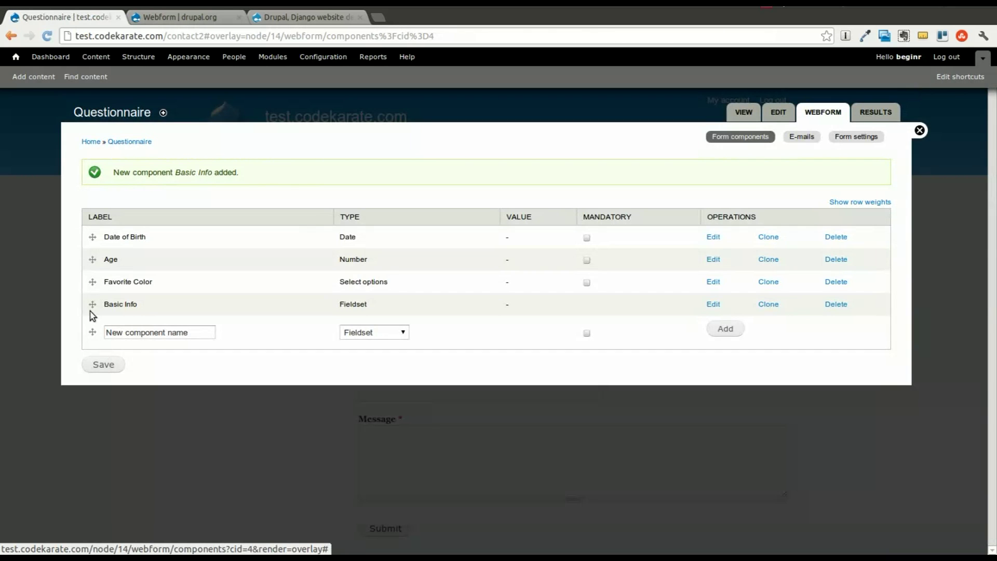
# - Move Basic Info to the top, nest Date of Birth, Age and Favorite Color under it, and save
pyautogui.moveTo(92, 306); pyautogui.dragTo(92, 238)
pyautogui.moveTo(92, 294); pyautogui.dragTo(116, 336)
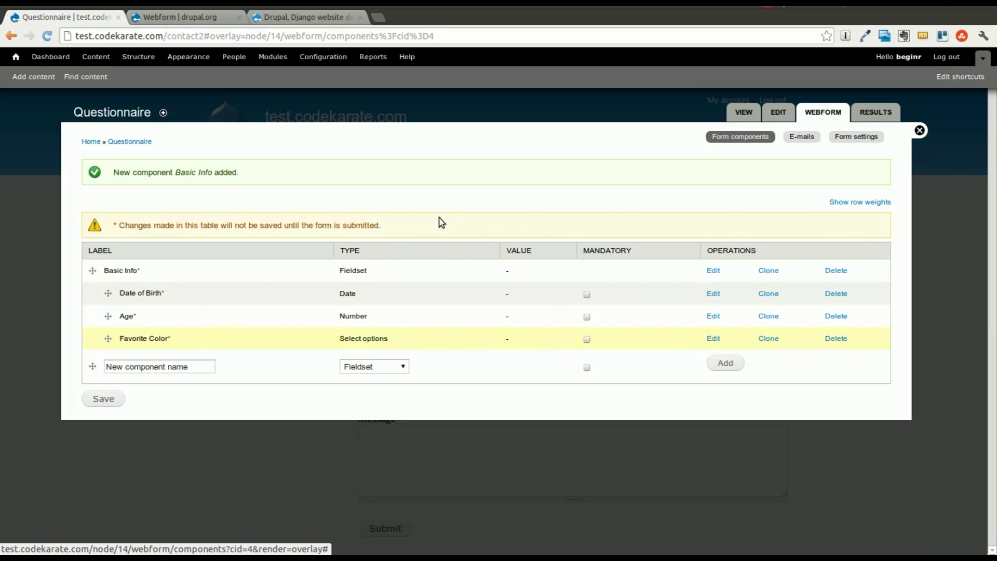
pyautogui.click(116, 400)
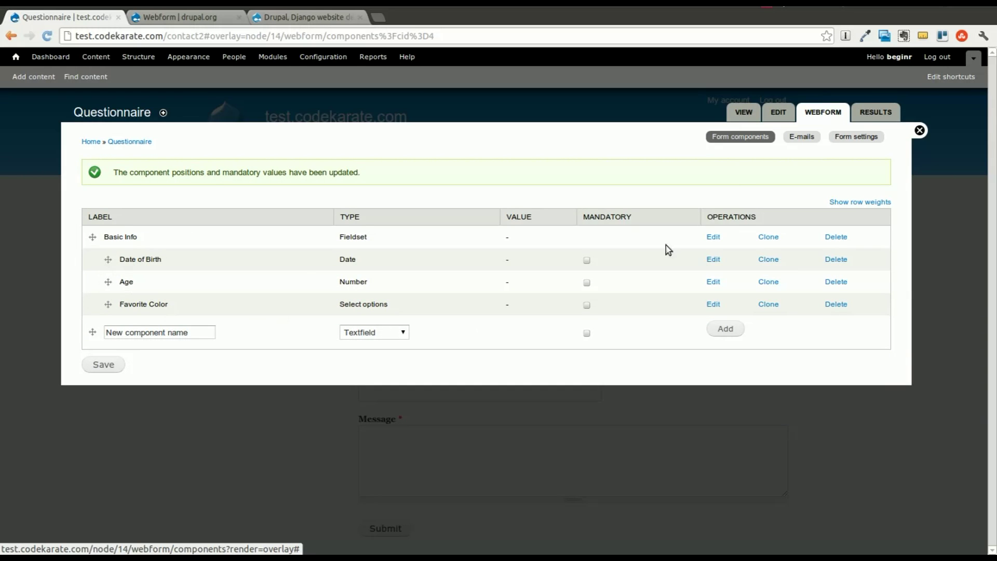
# - View the Questionnaire form and enter birth month Feb and age 8
pyautogui.click(743, 112)
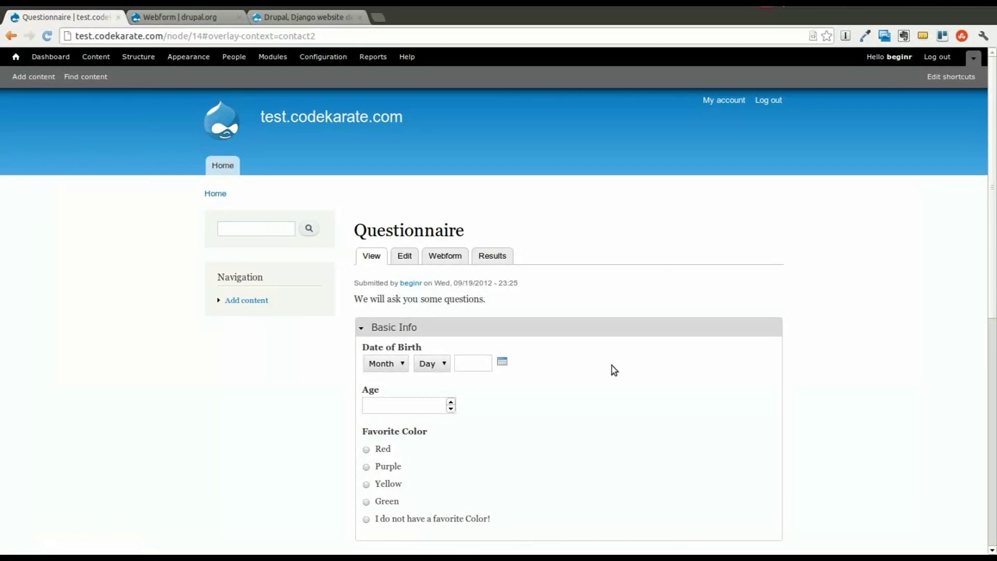
pyautogui.scroll(-2, 612, 366)
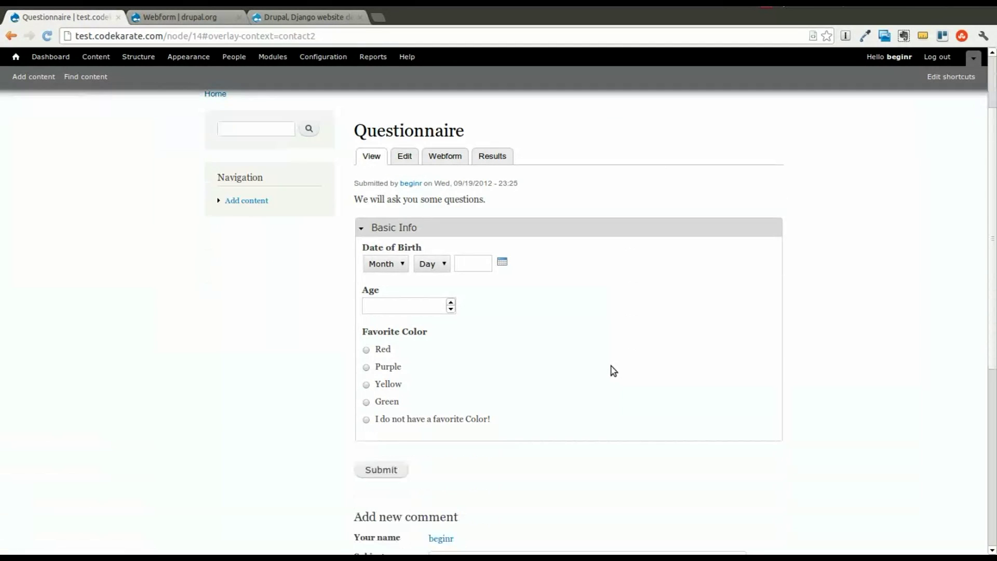
pyautogui.click(392, 229)
pyautogui.click(392, 230)
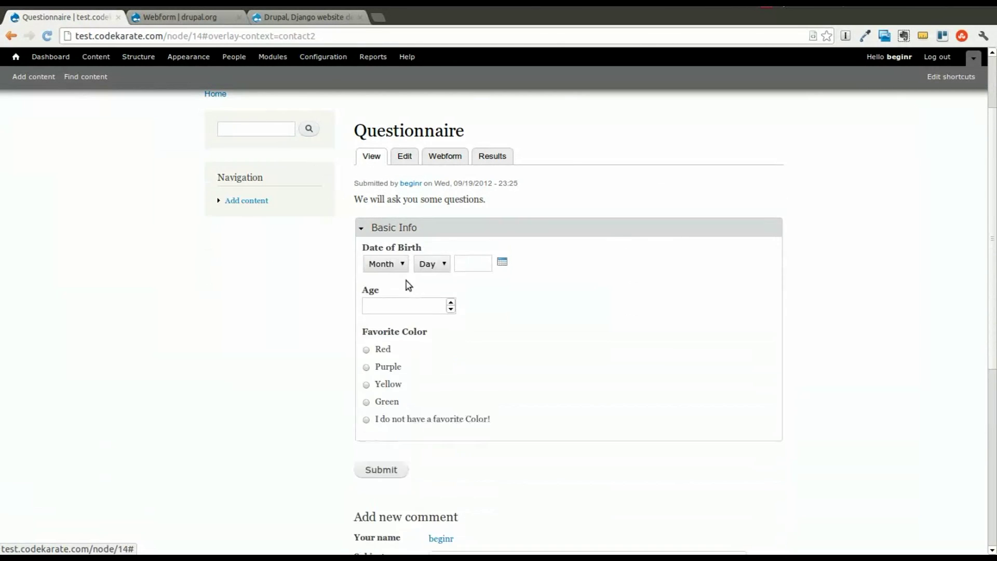
pyautogui.click(399, 266)
pyautogui.click(405, 298)
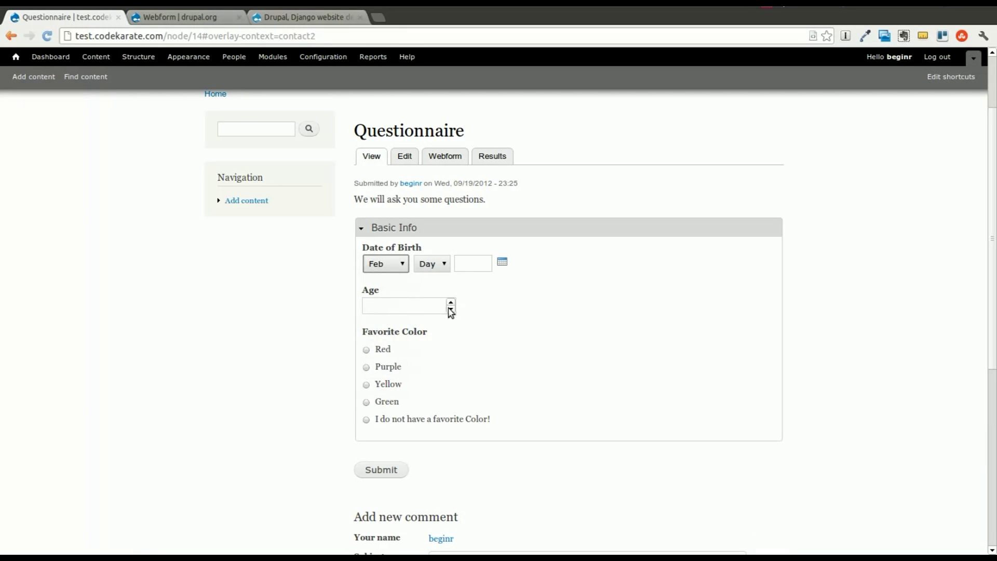
pyautogui.click(451, 303)
pyautogui.click(451, 303)
pyautogui.click(452, 303)
pyautogui.click(451, 303)
pyautogui.click(452, 303)
pyautogui.click(451, 303)
pyautogui.click(451, 302)
pyautogui.click(451, 303)
pyautogui.click(451, 302)
# - Pick 'I do not have a favorite Color!' as the colour, then go to the edit page
pyautogui.moveTo(453, 319); pyautogui.dragTo(343, 358)
pyautogui.click(367, 357)
pyautogui.click(366, 385)
pyautogui.click(382, 403)
pyautogui.moveTo(381, 419); pyautogui.dragTo(461, 420)
pyautogui.click(428, 420)
pyautogui.scroll(-4, 545, 393)
pyautogui.click(538, 415)
pyautogui.scroll(-3, 472, 327)
pyautogui.scroll(5, 445, 318)
pyautogui.scroll(3, 413, 343)
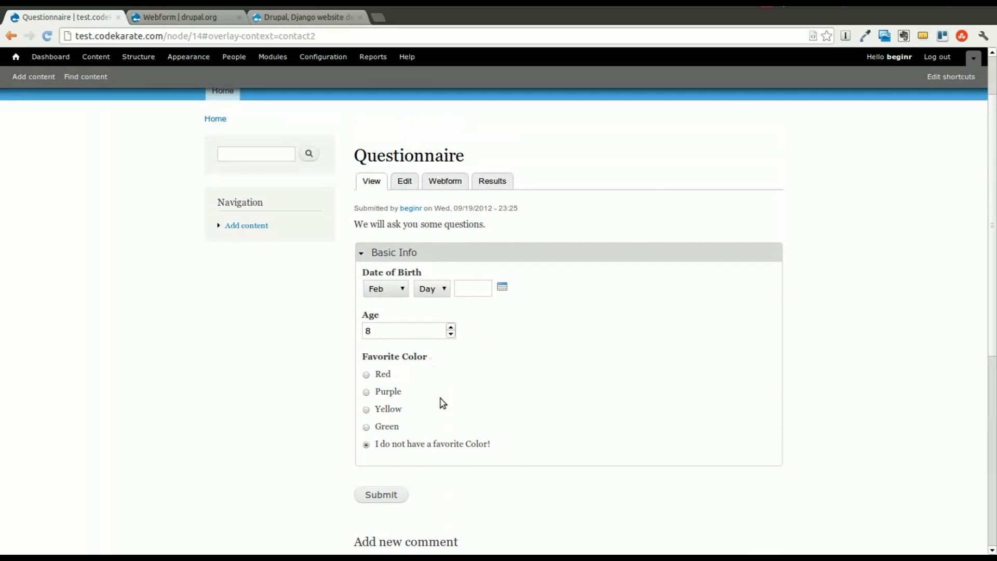
pyautogui.click(405, 182)
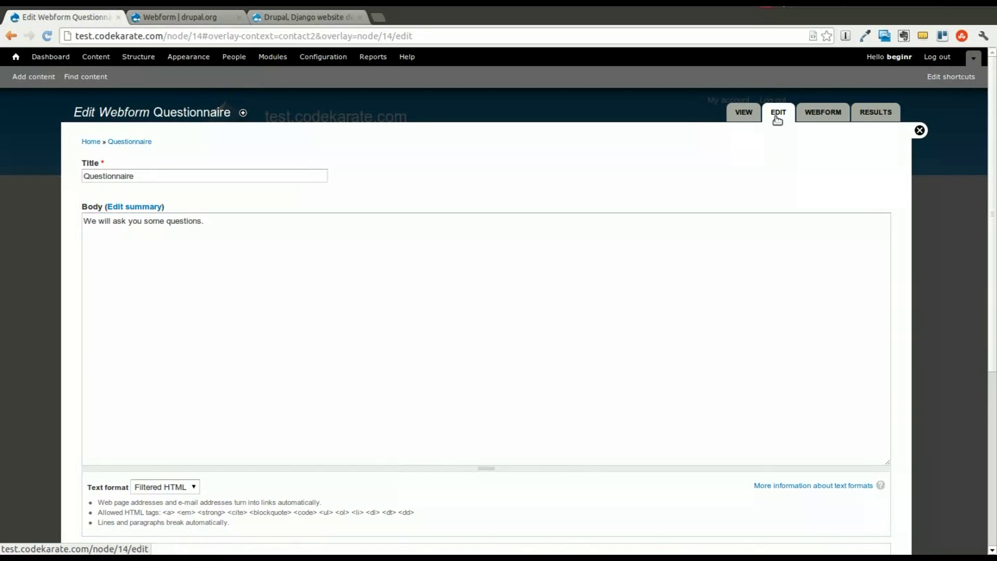
# - Add a 'More Info' fieldset that is collapsible and collapsed by default, and save it
pyautogui.click(823, 112)
pyautogui.click(179, 289)
pyautogui.write('More Info')
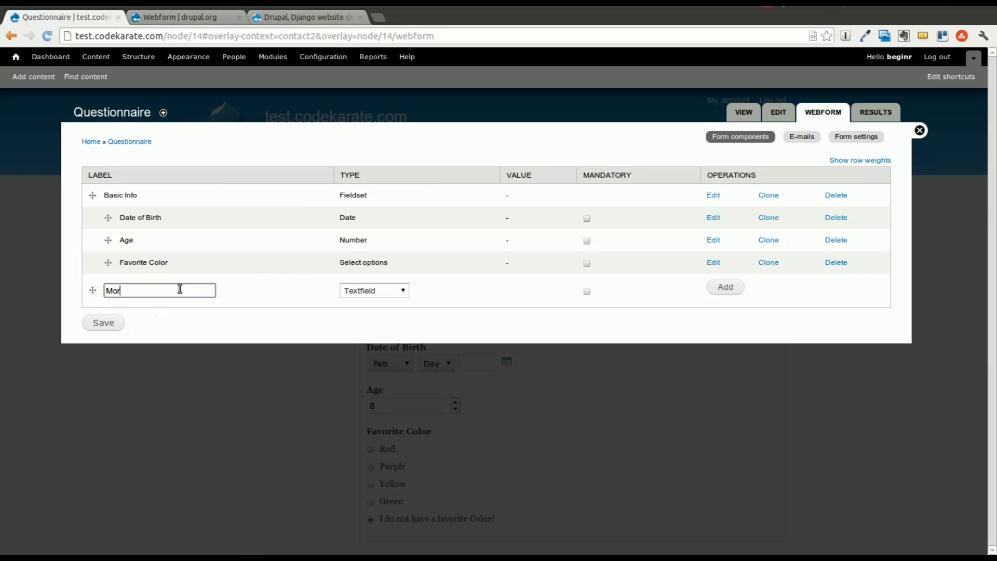
pyautogui.click(353, 292)
pyautogui.click(359, 324)
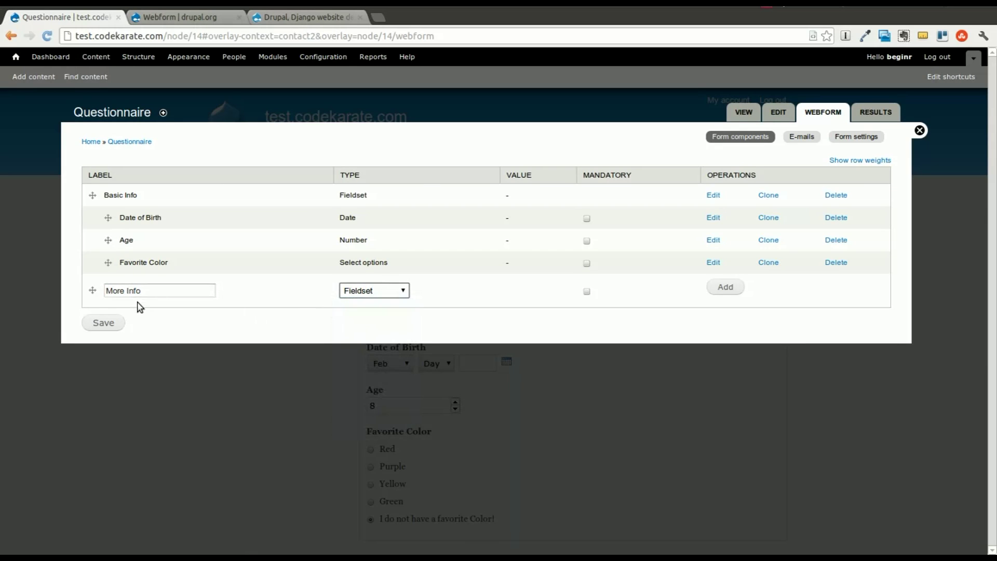
pyautogui.click(725, 289)
pyautogui.scroll(-3, 161, 358)
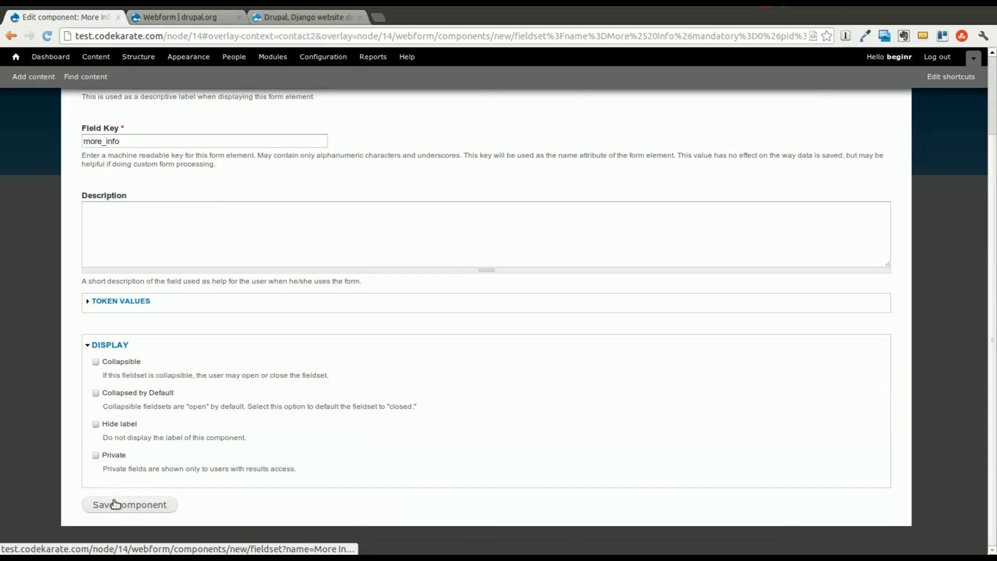
pyautogui.click(95, 362)
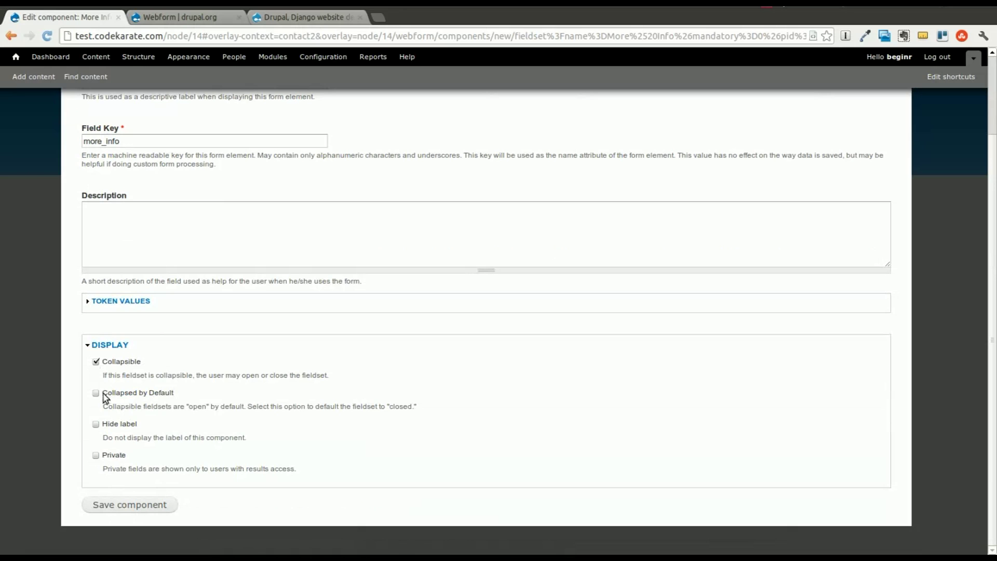
pyautogui.click(97, 394)
pyautogui.click(128, 506)
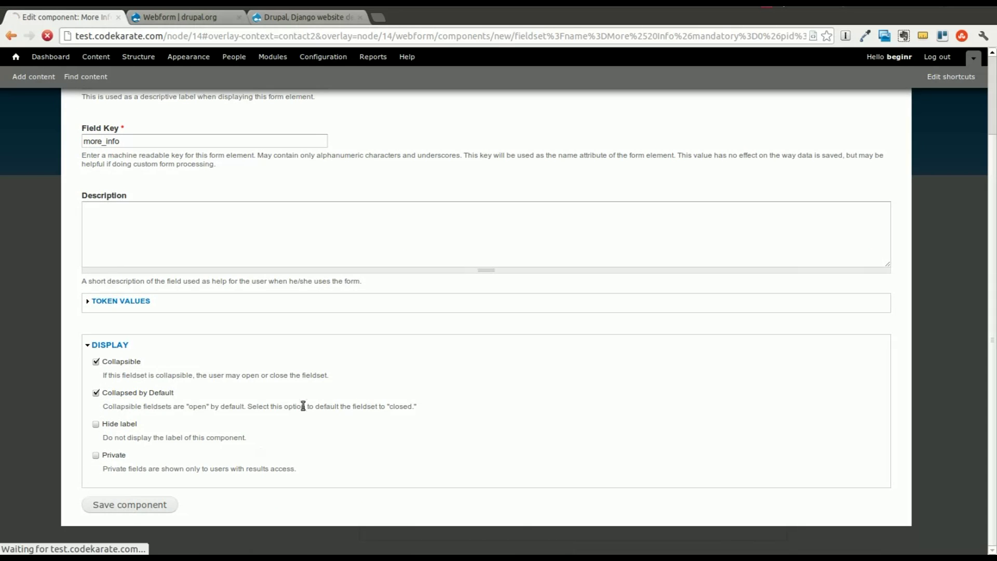
pyautogui.click(162, 356)
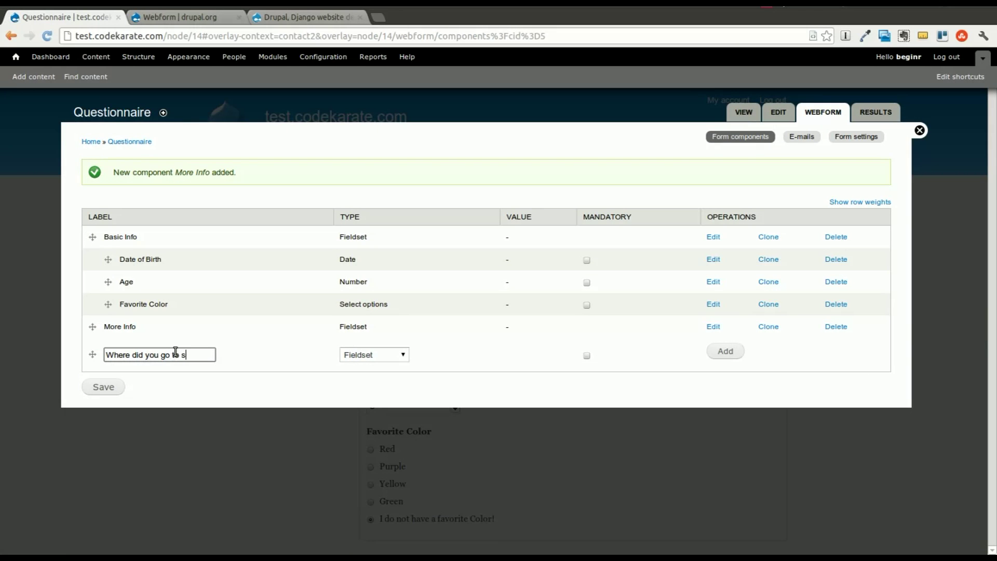
# - Add a Textarea component 'Where did you go to school?' under More Info and save it
pyautogui.write('Where did you go to school?')
pyautogui.click(344, 357)
pyautogui.click(387, 469)
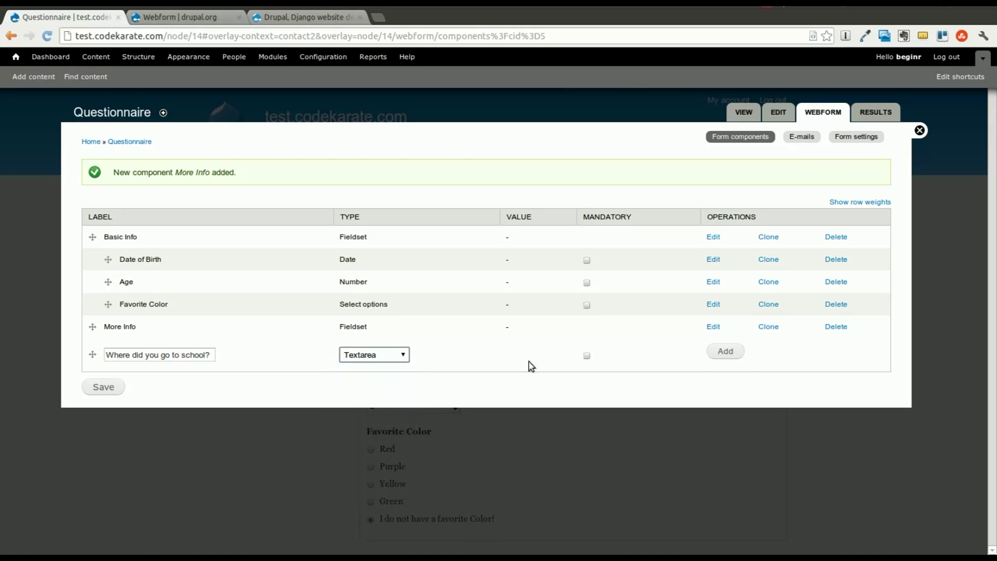
pyautogui.click(732, 354)
pyautogui.scroll(-5, 120, 381)
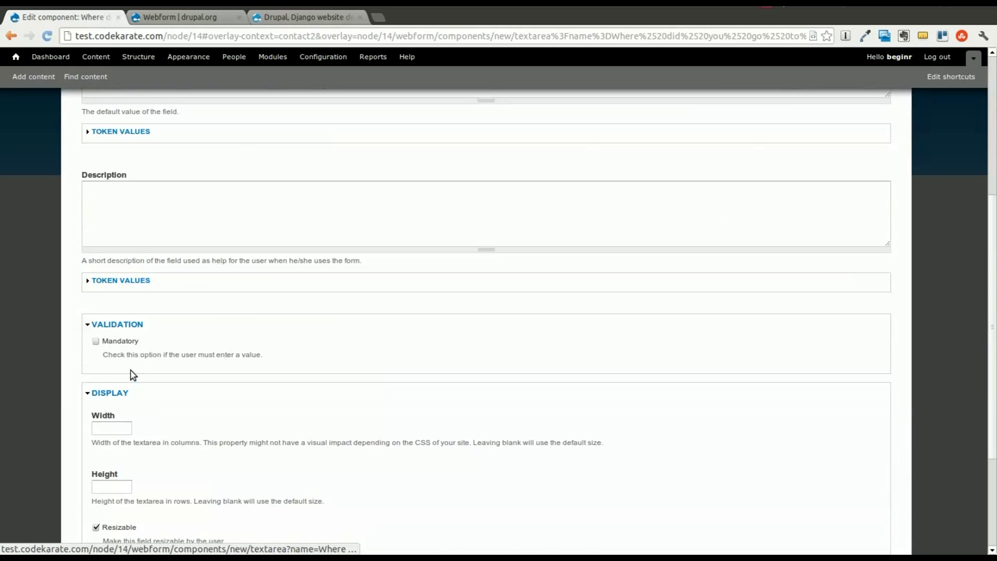
pyautogui.scroll(-3, 132, 379)
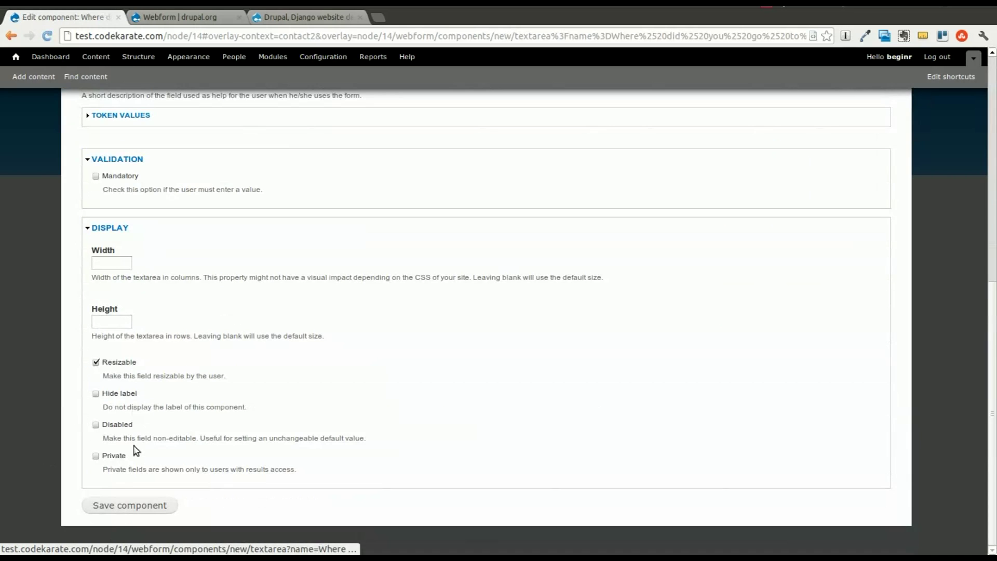
pyautogui.click(125, 506)
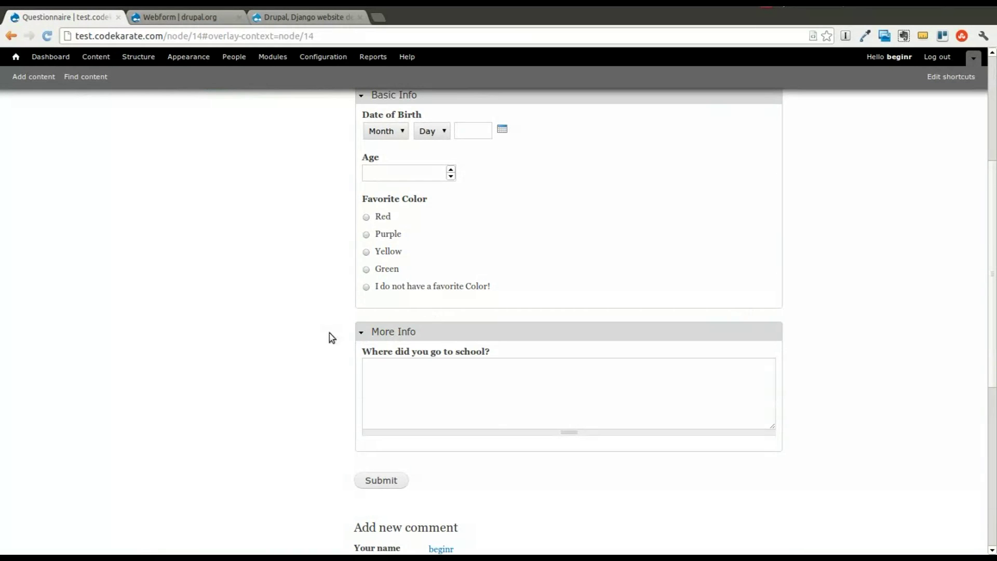
# - Expand More Info in the form preview to check the new school question
pyautogui.click(395, 331)
pyautogui.click(390, 334)
pyautogui.scroll(3, 311, 335)
pyautogui.scroll(3, 319, 336)
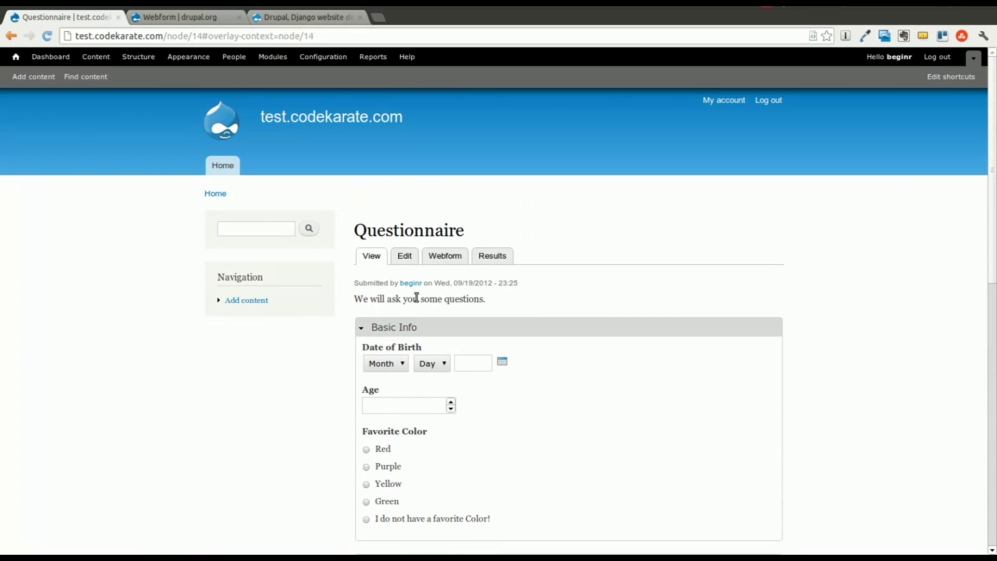
pyautogui.click(441, 258)
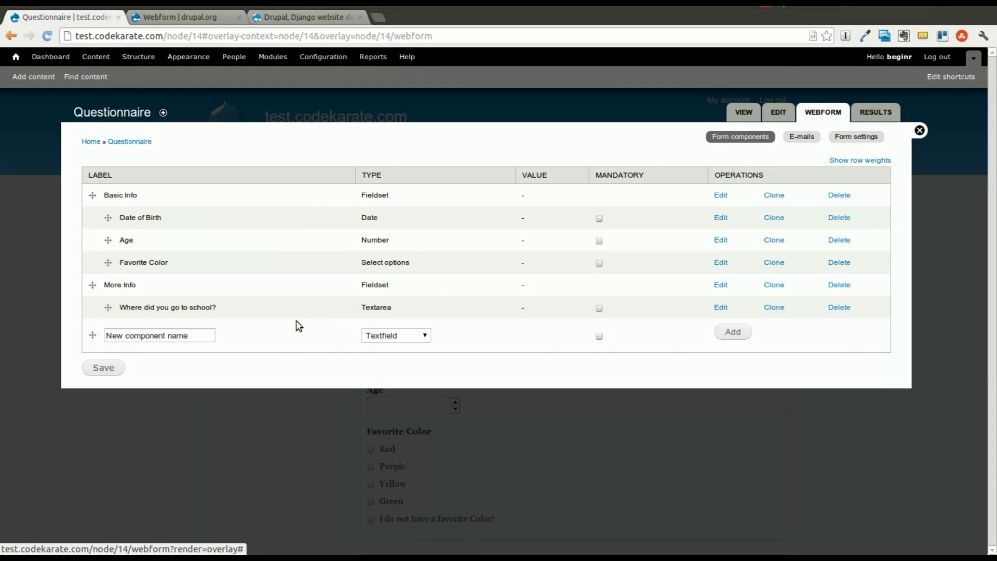
# - Add a Page break component named 'Page Break'
pyautogui.click(383, 336)
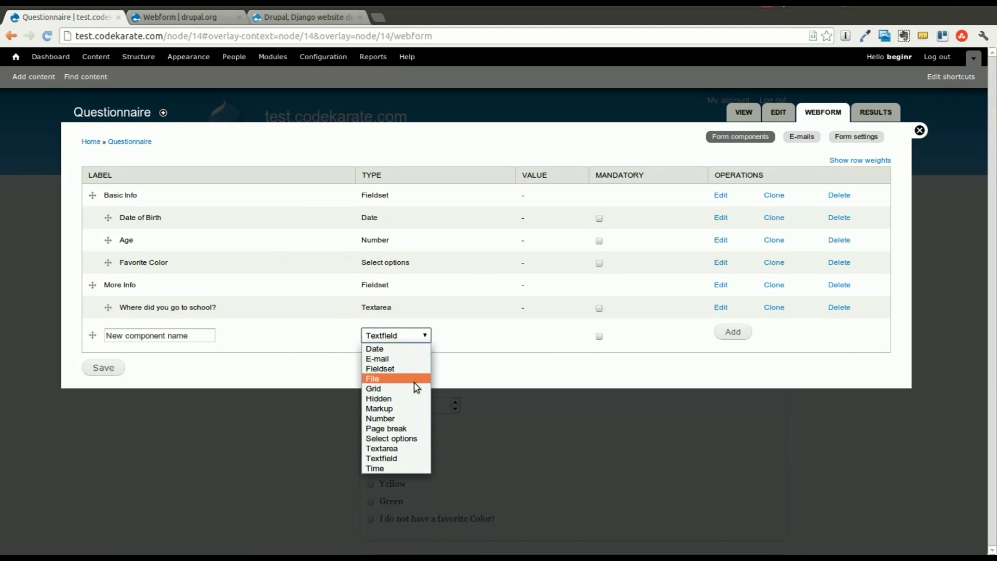
pyautogui.click(416, 429)
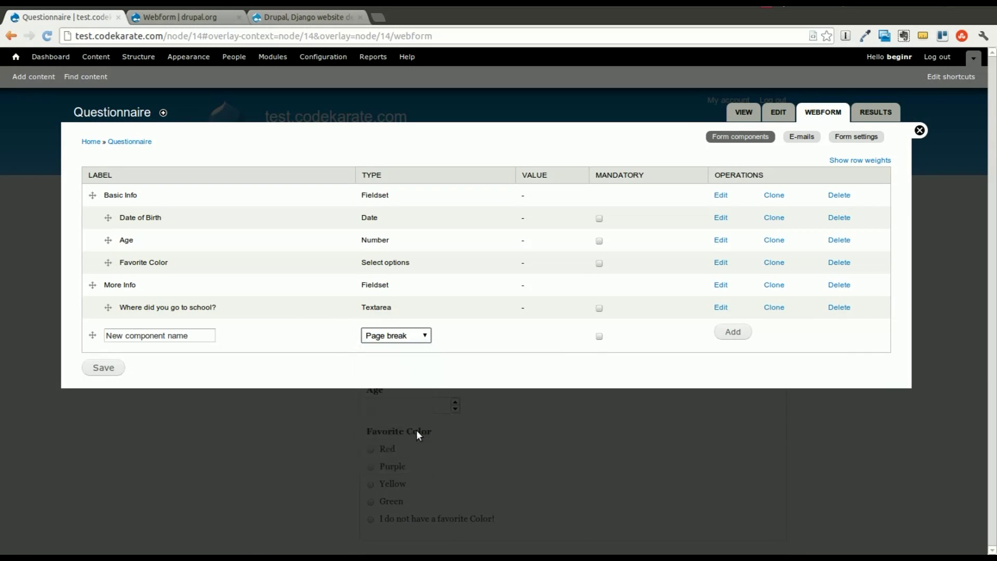
pyautogui.click(171, 336)
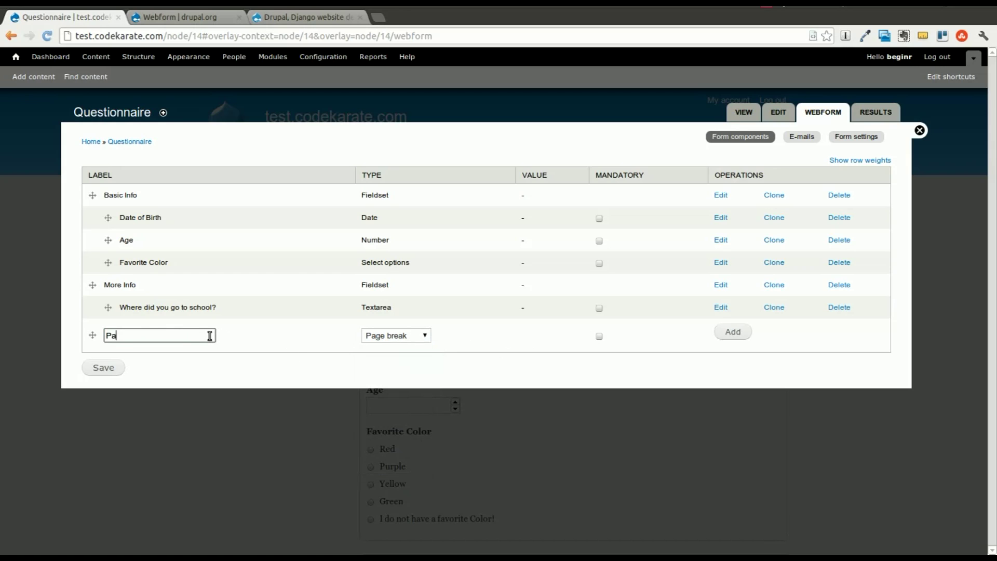
pyautogui.write('Page Break')
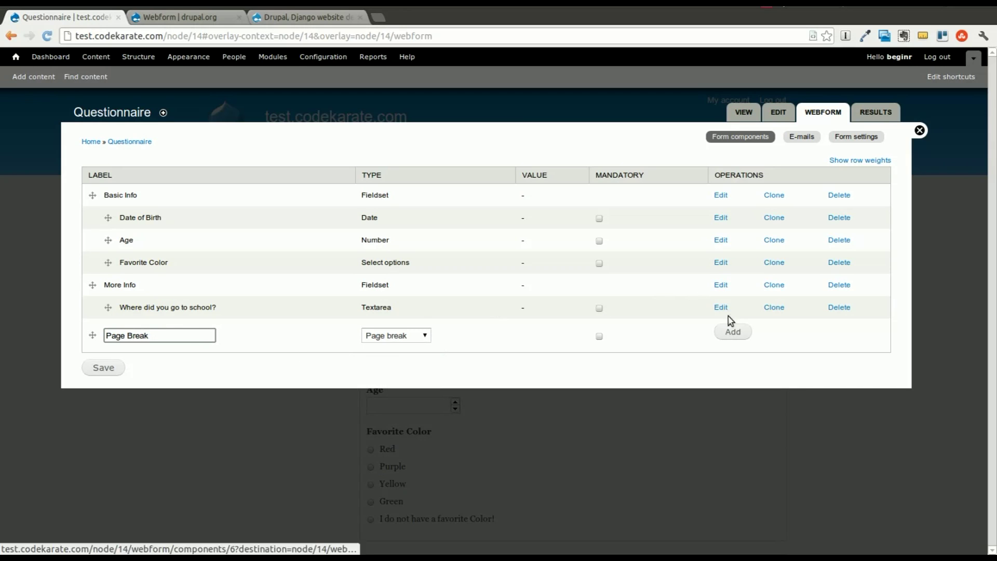
pyautogui.click(733, 332)
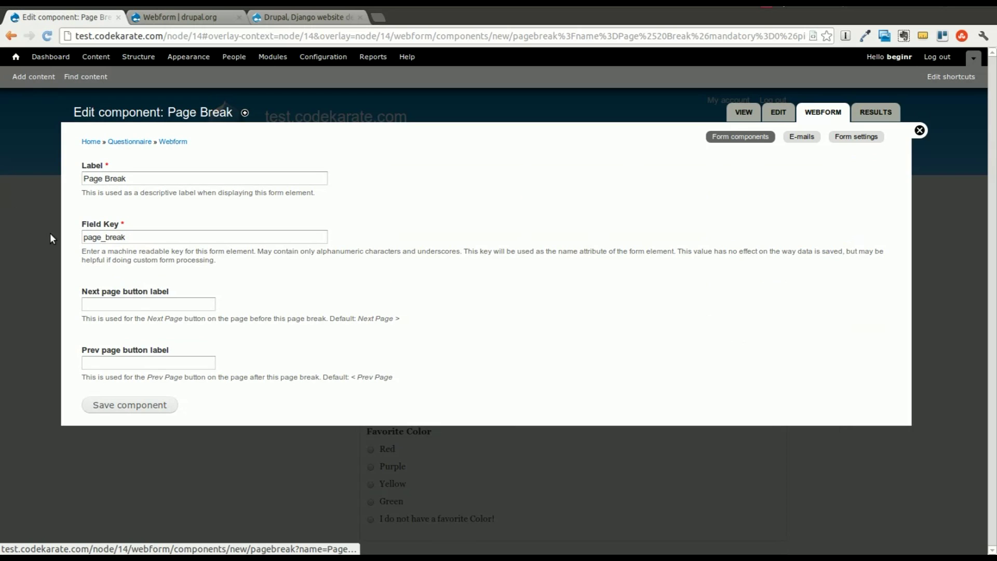
# - Label the page buttons 'Next' and 'Previous', save, and move Page Break above More Info
pyautogui.click(164, 305)
pyautogui.write('Next')
pyautogui.click(156, 364)
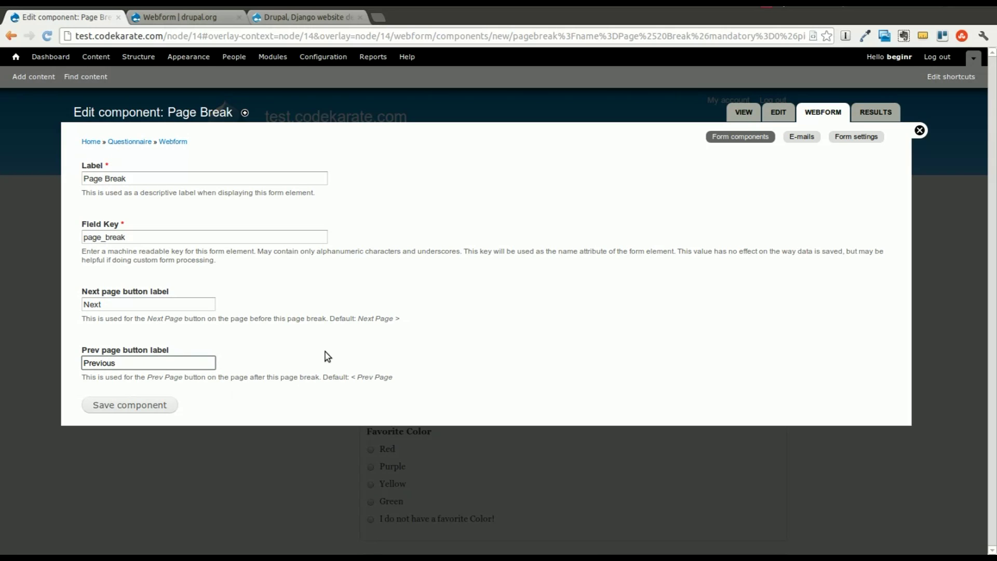
pyautogui.click(363, 318)
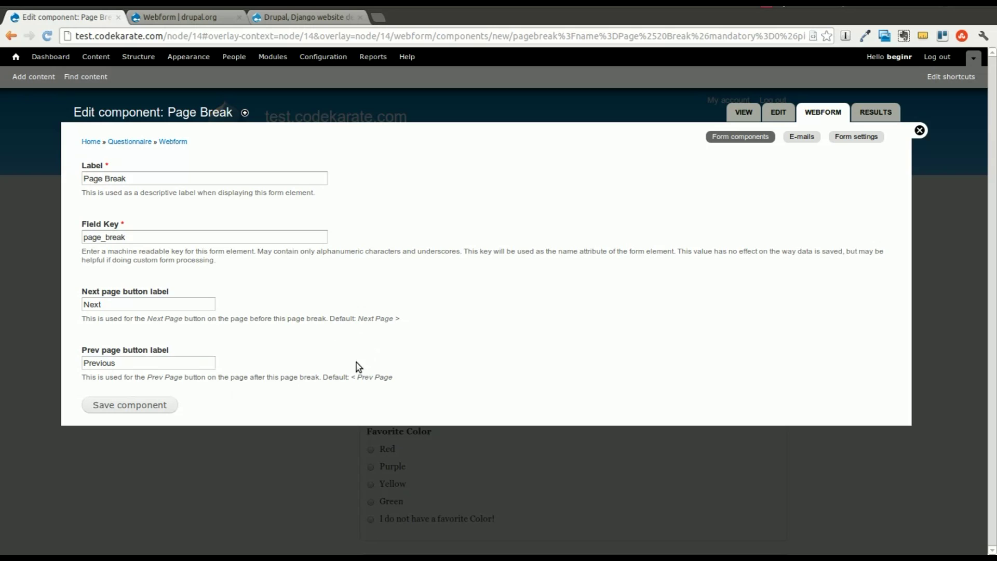
pyautogui.moveTo(355, 374); pyautogui.dragTo(393, 377)
pyautogui.click(115, 407)
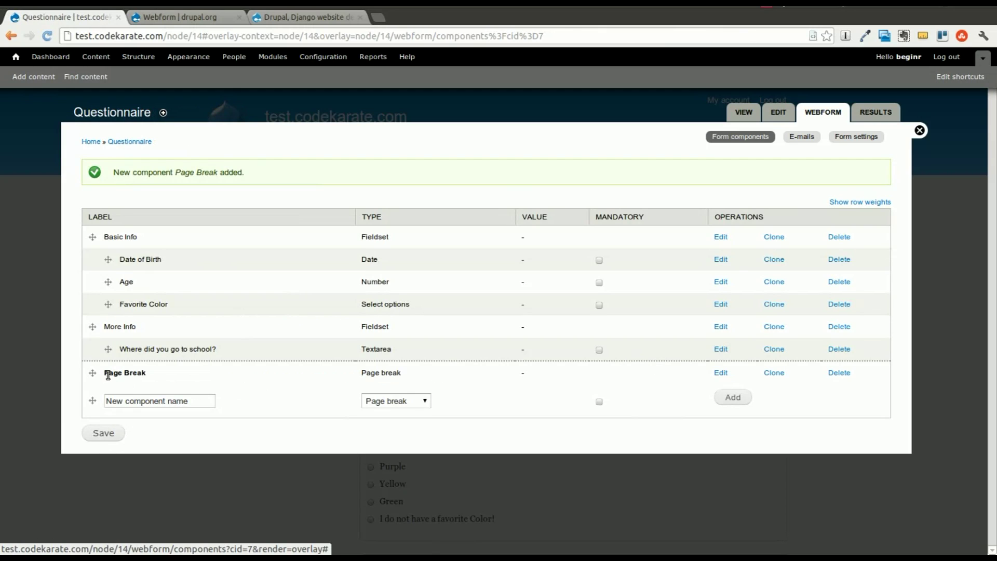
pyautogui.moveTo(90, 374); pyautogui.dragTo(91, 328)
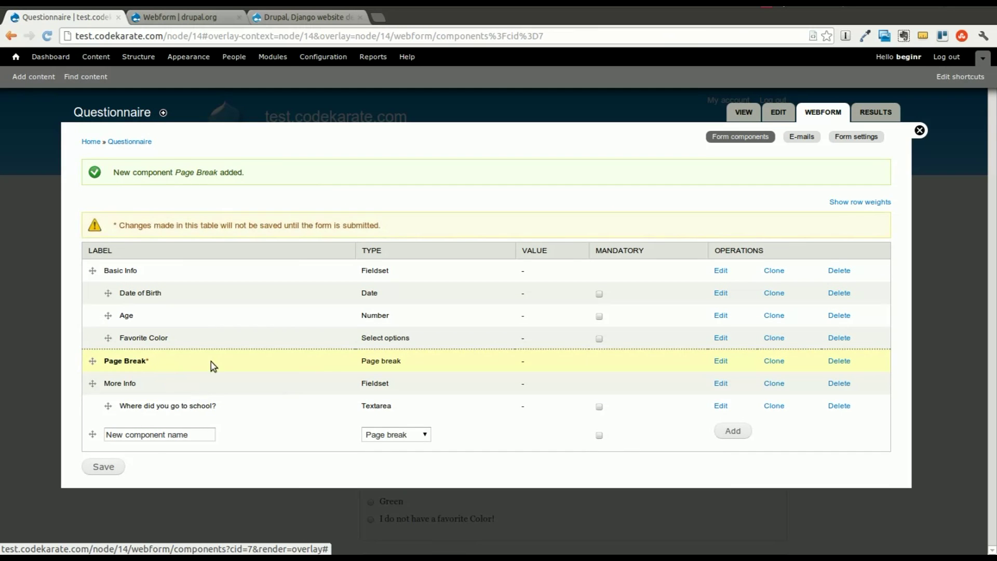
pyautogui.click(113, 465)
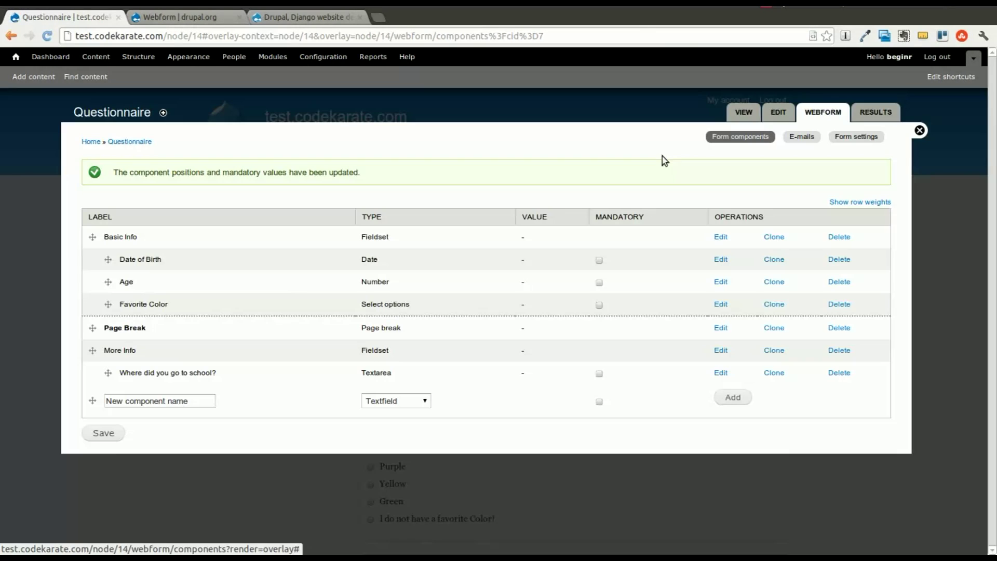
# - View the Questionnaire, go to page two, toggle More Info, and go back to page one
pyautogui.click(742, 112)
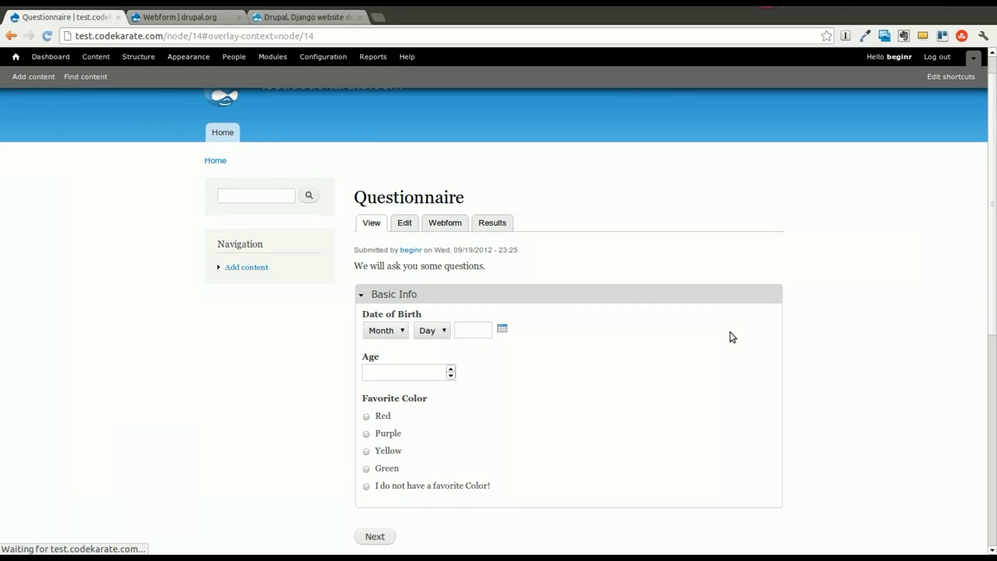
pyautogui.scroll(-6, 752, 329)
pyautogui.scroll(4, 753, 330)
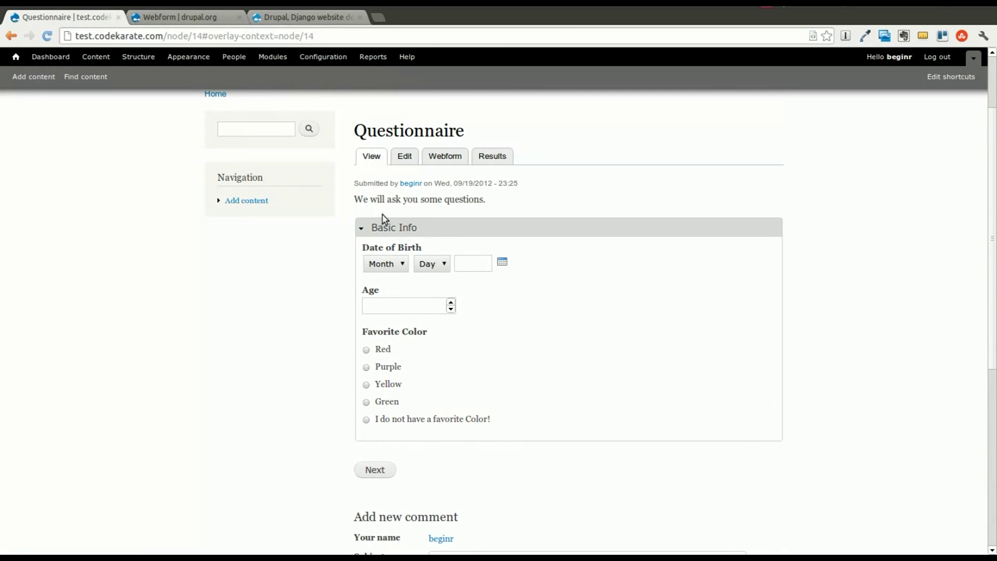
pyautogui.click(382, 470)
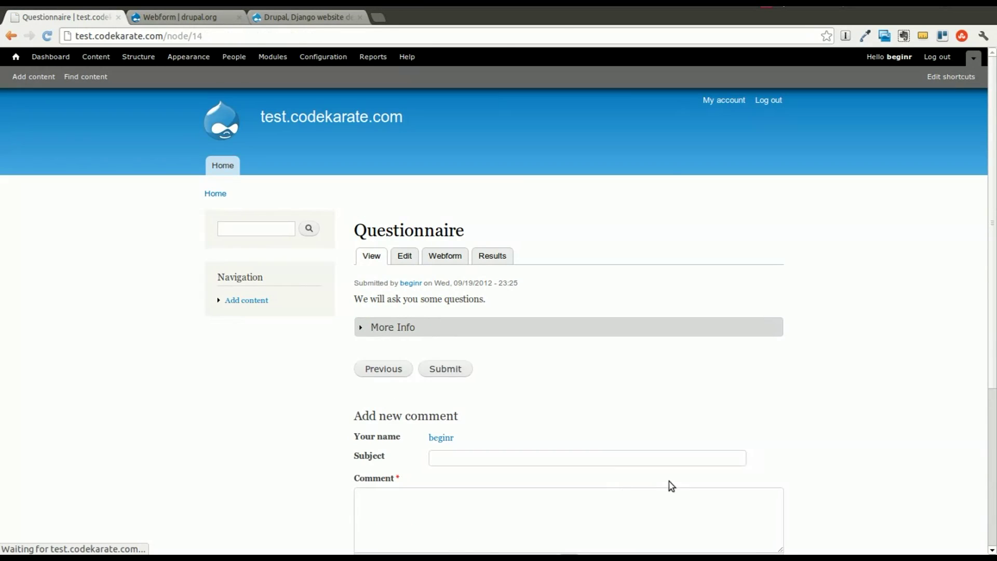
pyautogui.click(408, 327)
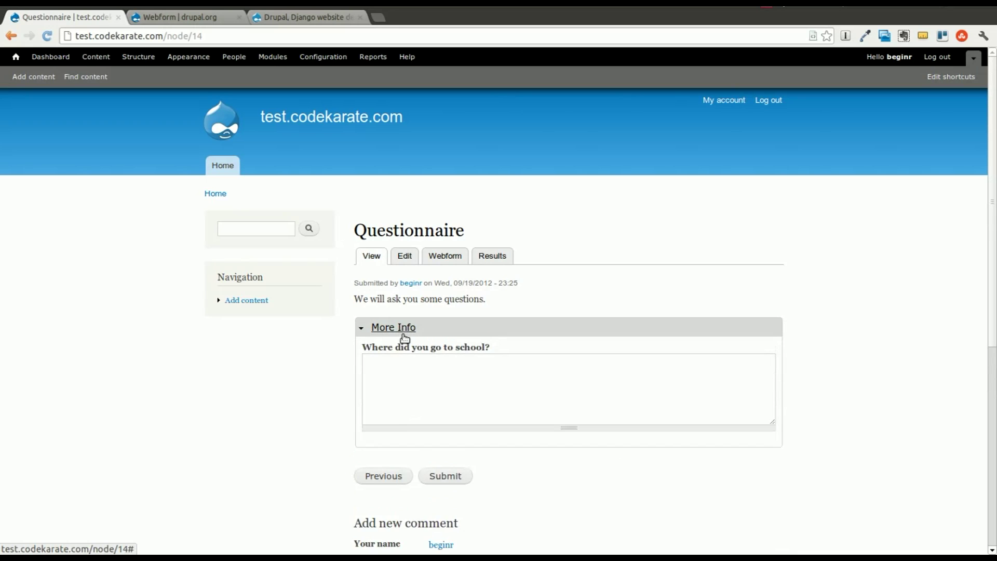
pyautogui.click(395, 327)
pyautogui.click(394, 368)
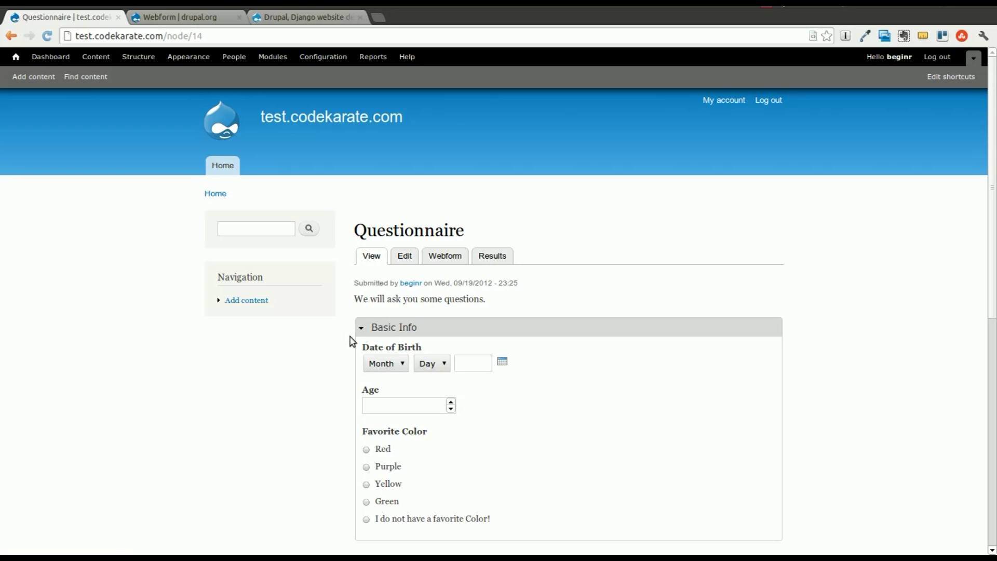
# - Move between both pages again, collapsing and expanding the Basic Info and More Info fieldsets
pyautogui.click(388, 329)
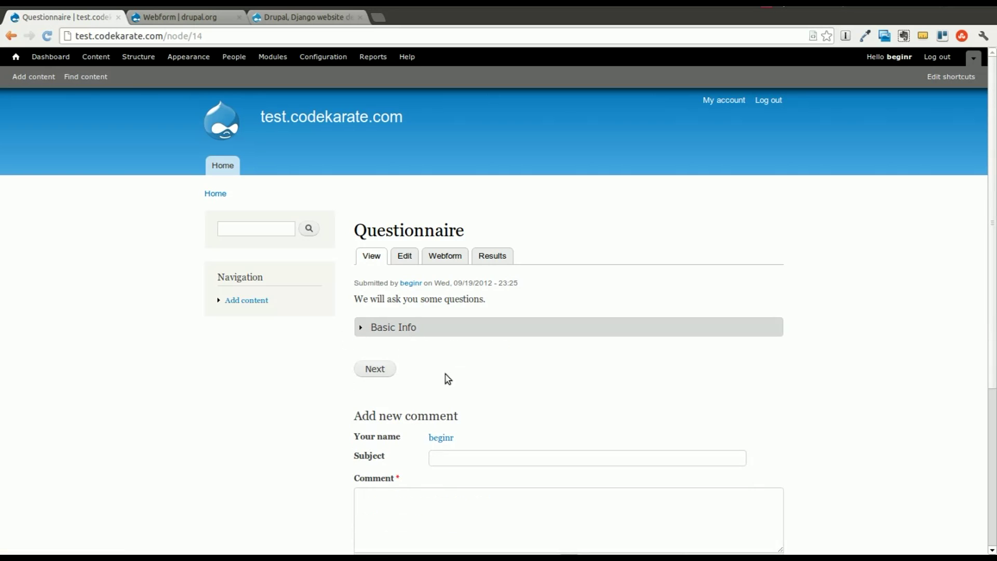
pyautogui.click(387, 373)
pyautogui.click(404, 327)
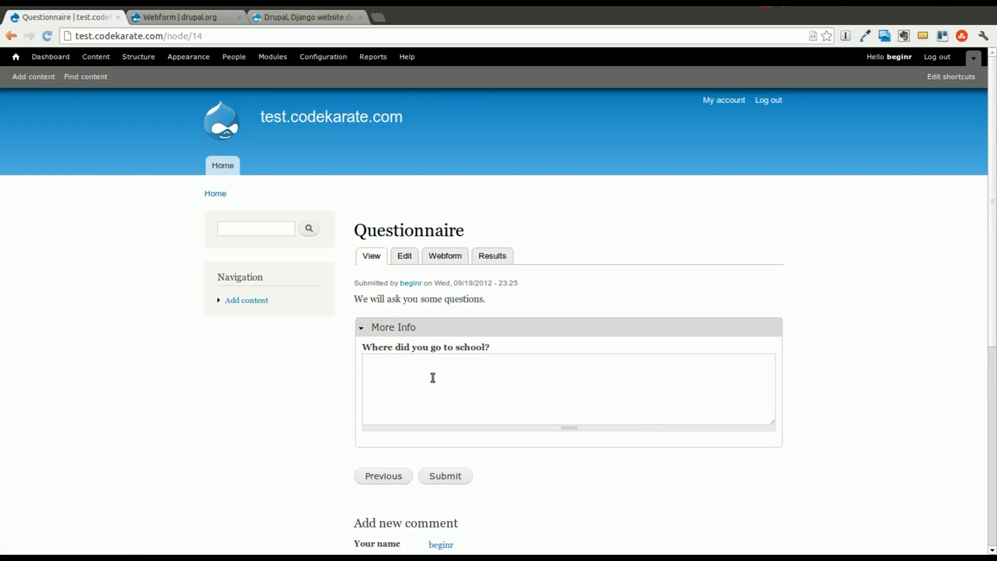
pyautogui.click(399, 328)
pyautogui.click(378, 373)
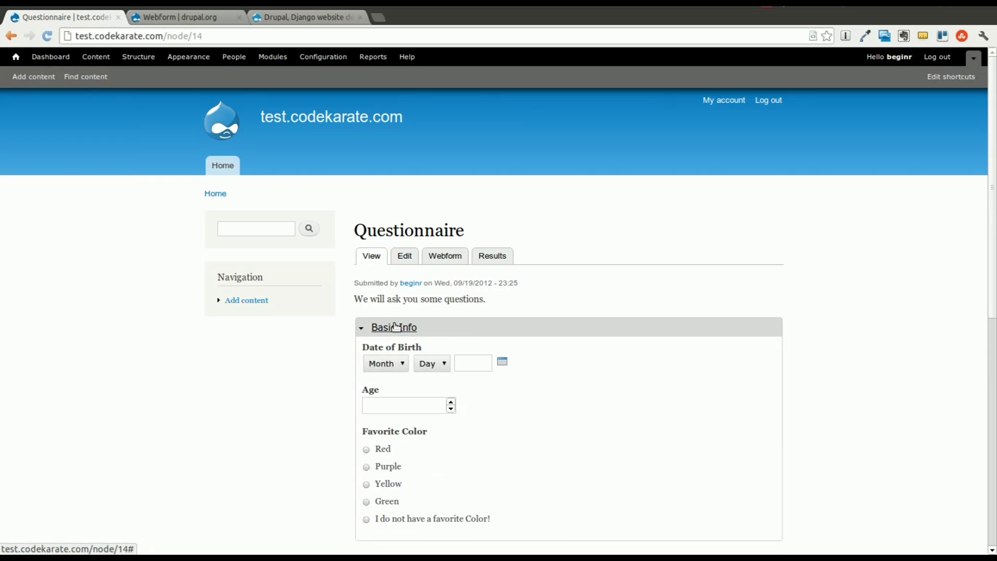
pyautogui.click(395, 328)
pyautogui.click(397, 328)
# - Advance to the More Info page and look over its Previous and Submit buttons
pyautogui.scroll(-3, 401, 351)
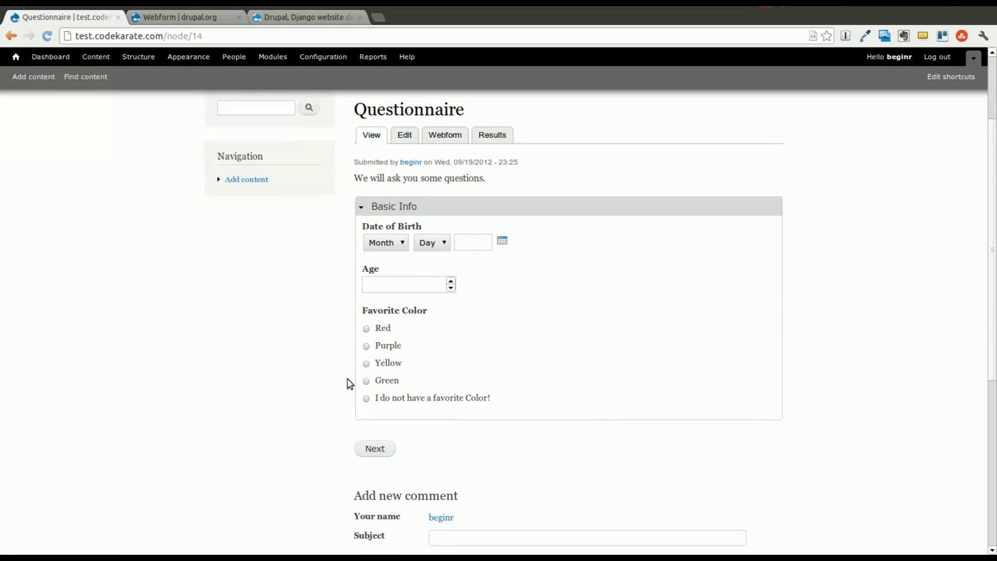
pyautogui.click(379, 448)
pyautogui.scroll(-3, 350, 404)
pyautogui.scroll(2, 351, 404)
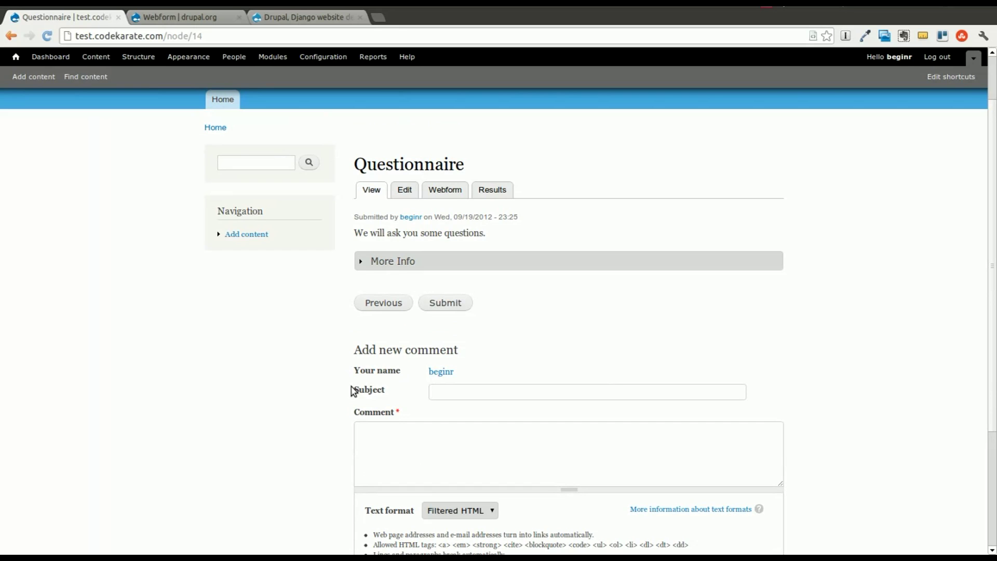
pyautogui.scroll(-1, 239, 334)
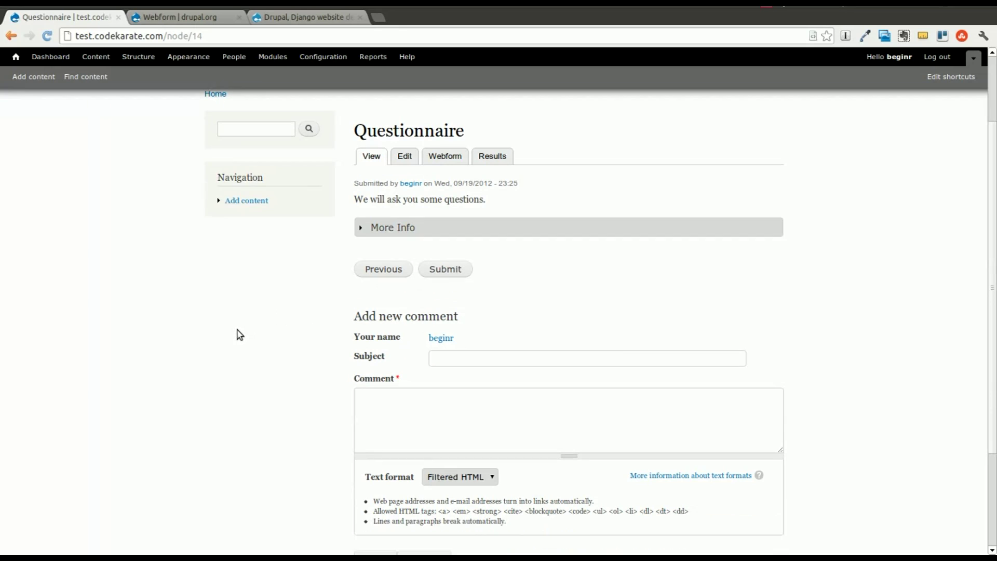
pyautogui.scroll(-1, 239, 333)
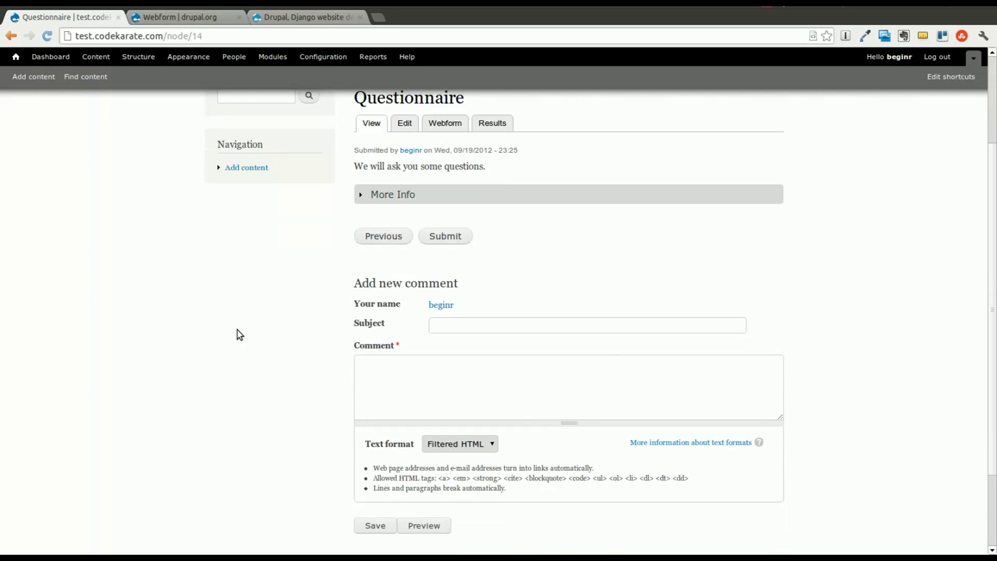
pyautogui.scroll(2, 239, 335)
pyautogui.scroll(2, 239, 335)
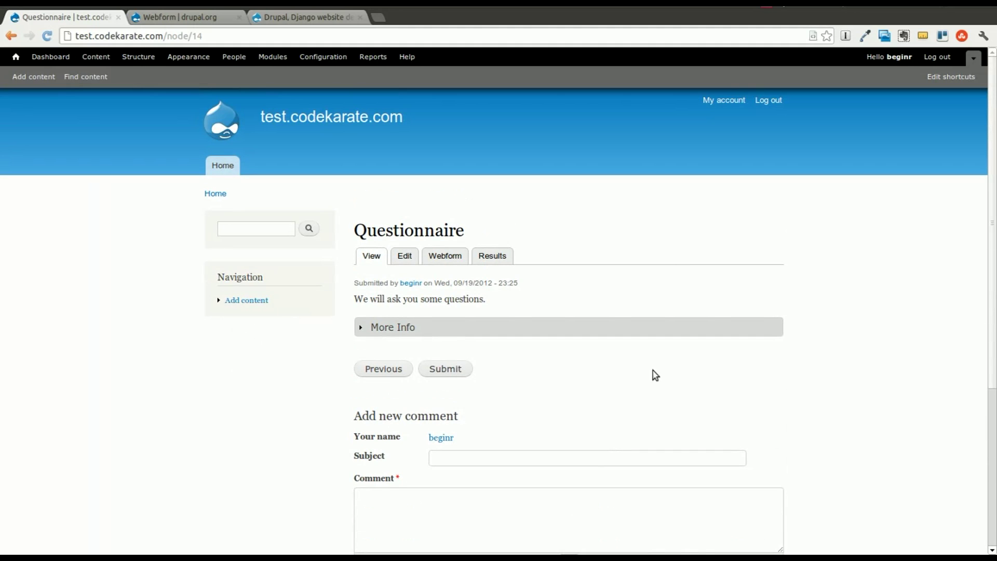
# - Add the autocompleted recipient e-mail address on the Questionnaire's E-mails settings page
pyautogui.click(447, 257)
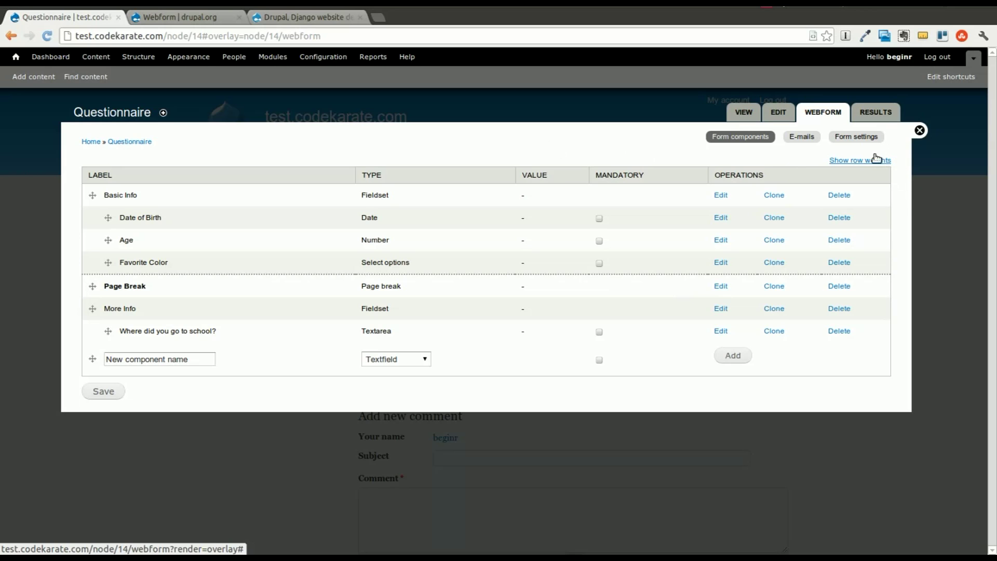
pyautogui.click(800, 137)
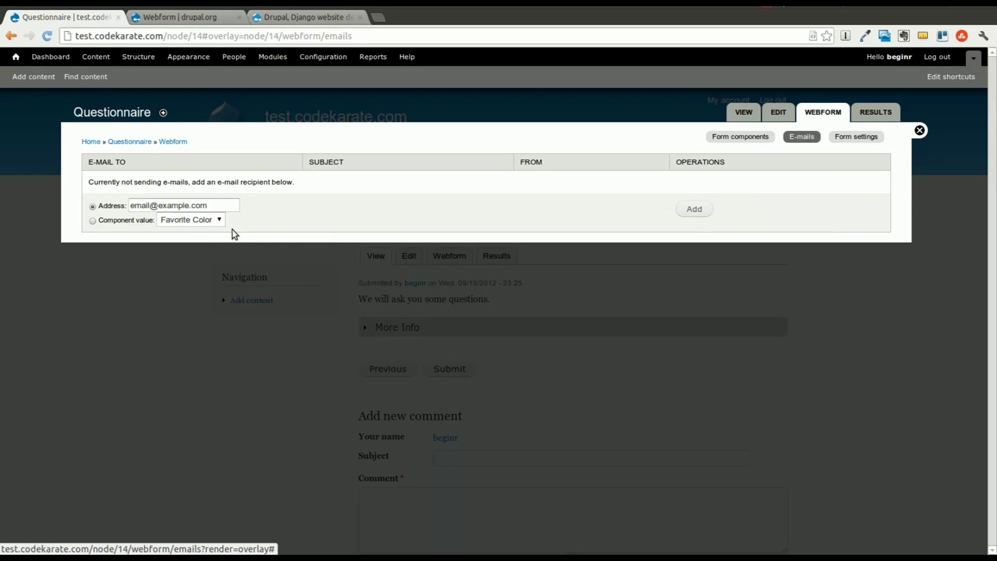
pyautogui.click(173, 204)
pyautogui.write('s')
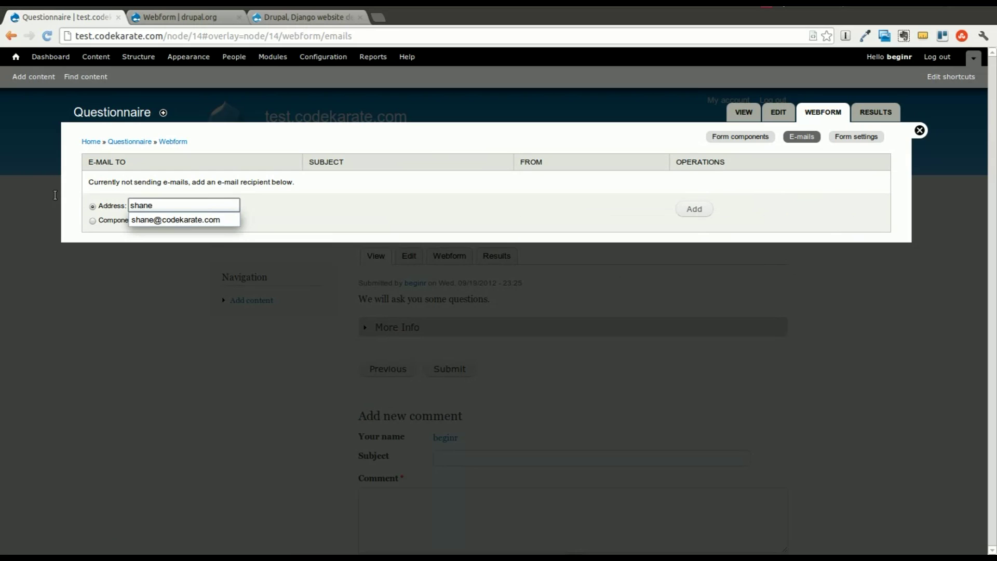
pyautogui.write('hane')
pyautogui.press('Down')
pyautogui.press('Return')
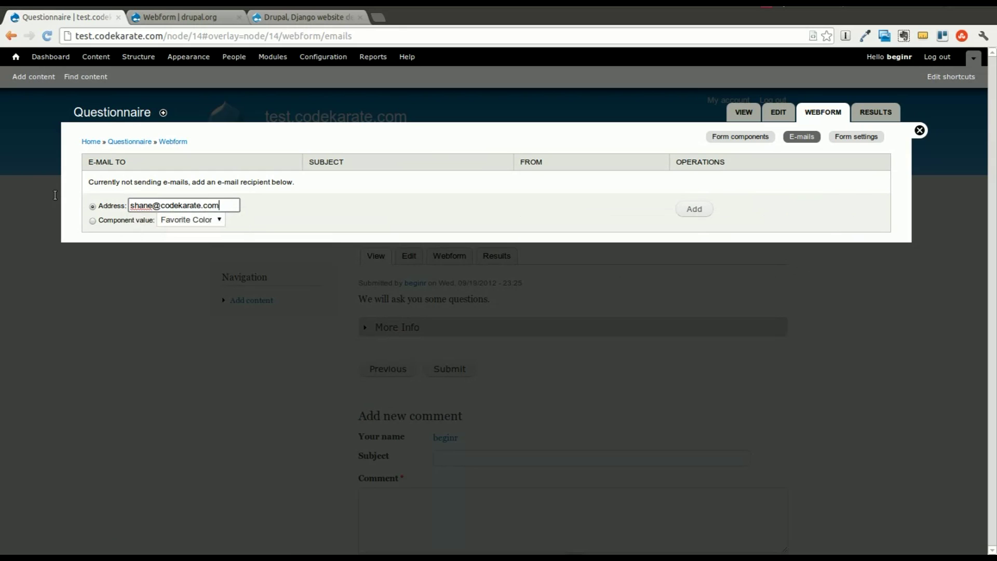
pyautogui.click(691, 210)
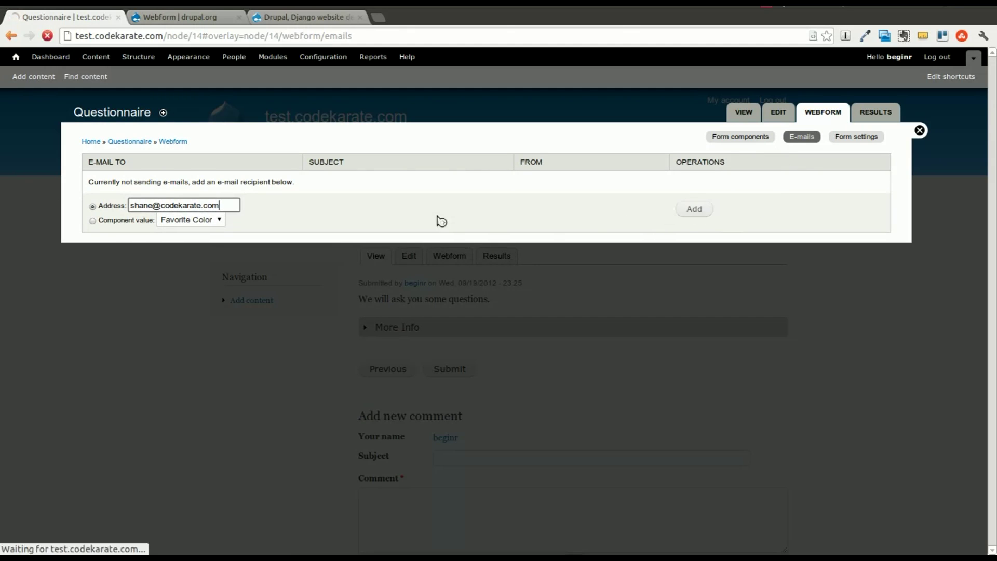
# - Try the component-based e-mail subject option and browse its component list
pyautogui.scroll(-3, 411, 215)
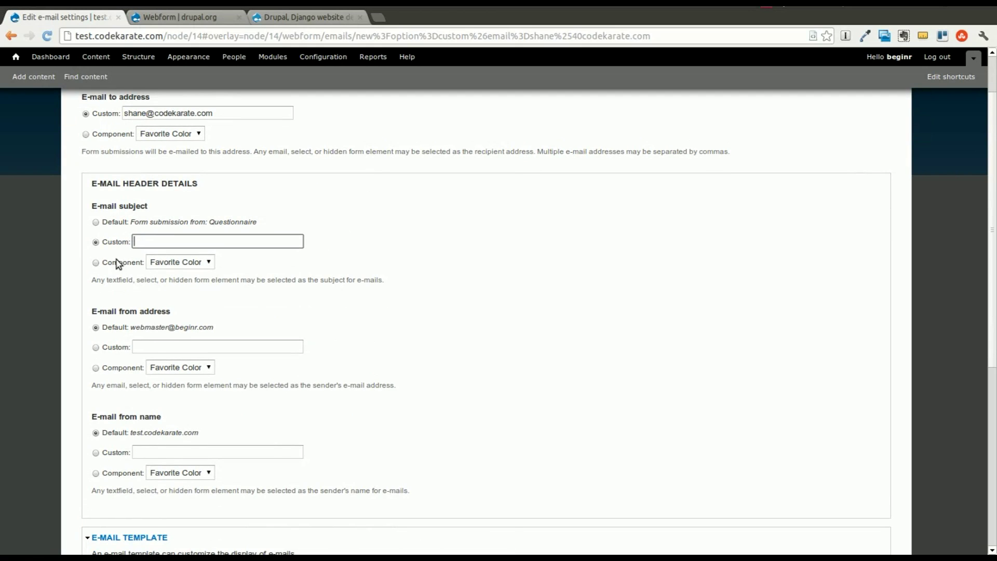
pyautogui.click(96, 262)
pyautogui.click(159, 264)
pyautogui.click(204, 276)
pyautogui.click(212, 266)
pyautogui.click(245, 277)
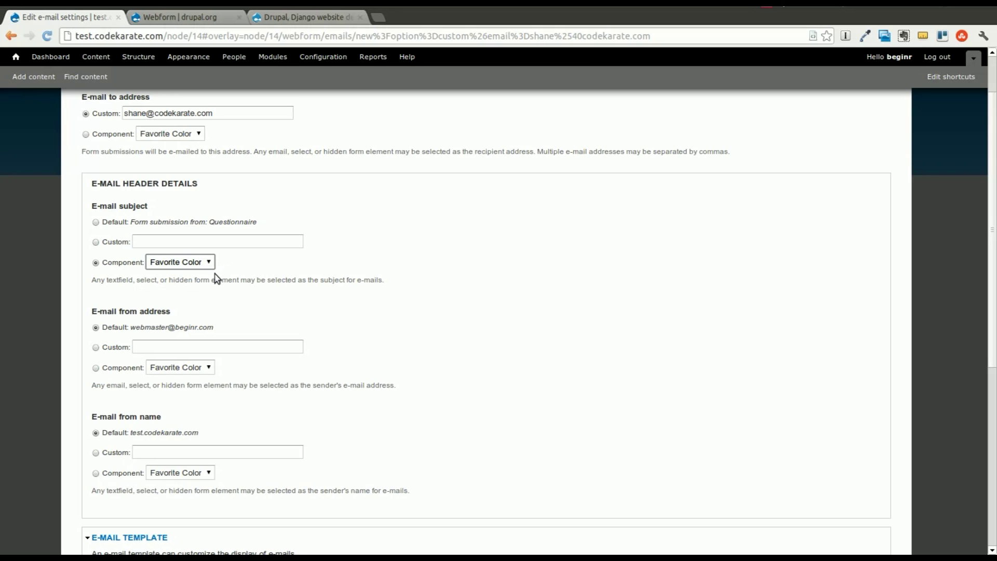
# - Switch the e-mail subject to Custom and enter 'Survey Results'
pyautogui.click(96, 242)
pyautogui.click(139, 241)
pyautogui.write('Survey Results')
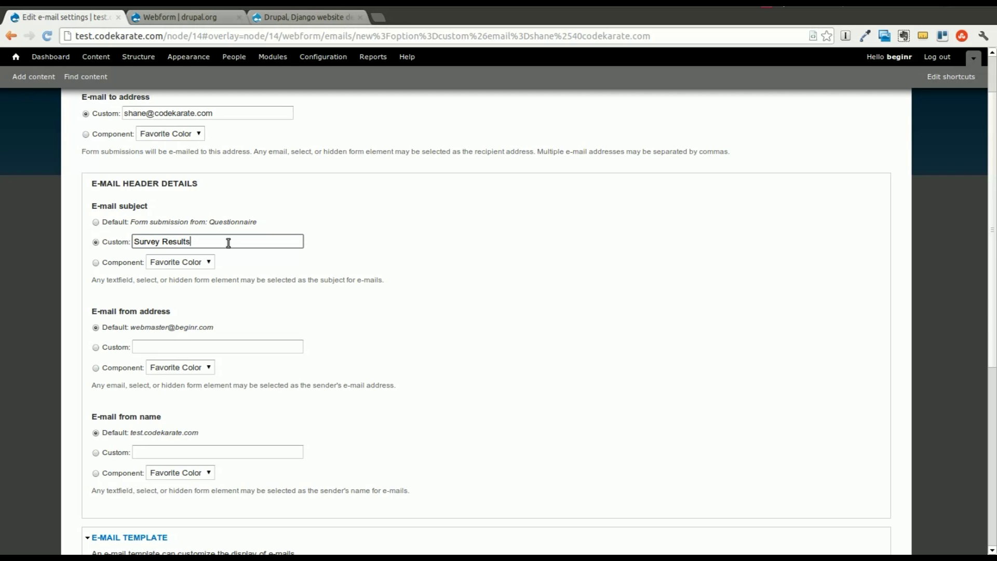
pyautogui.scroll(-1, 249, 255)
pyautogui.scroll(-1, 224, 280)
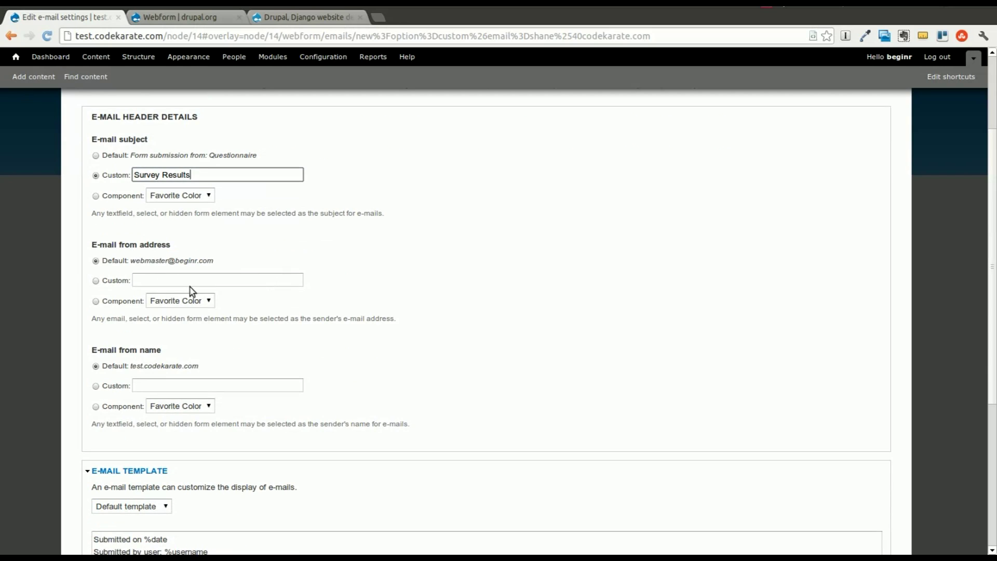
pyautogui.moveTo(91, 245); pyautogui.dragTo(177, 244)
pyautogui.click(193, 248)
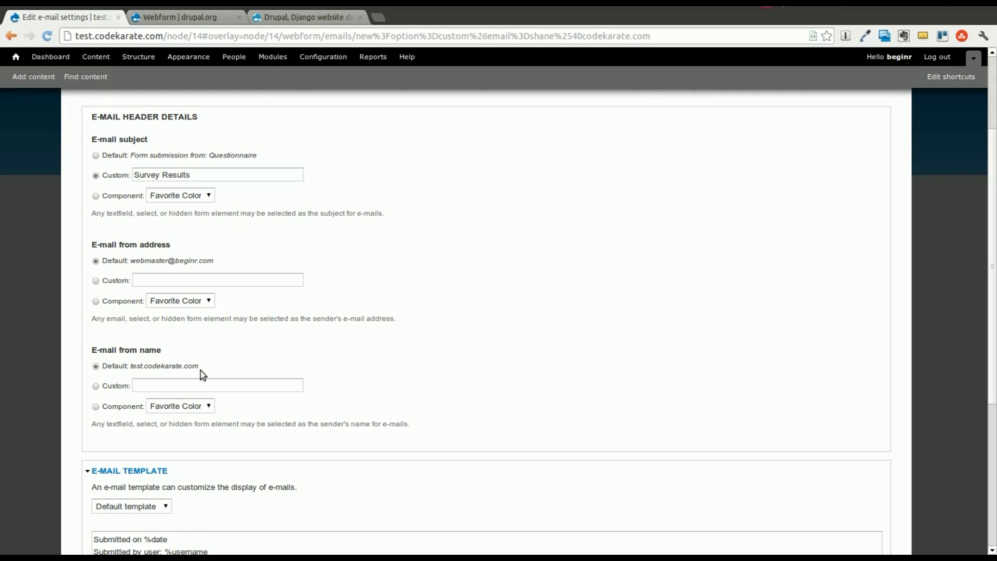
pyautogui.scroll(-3, 358, 385)
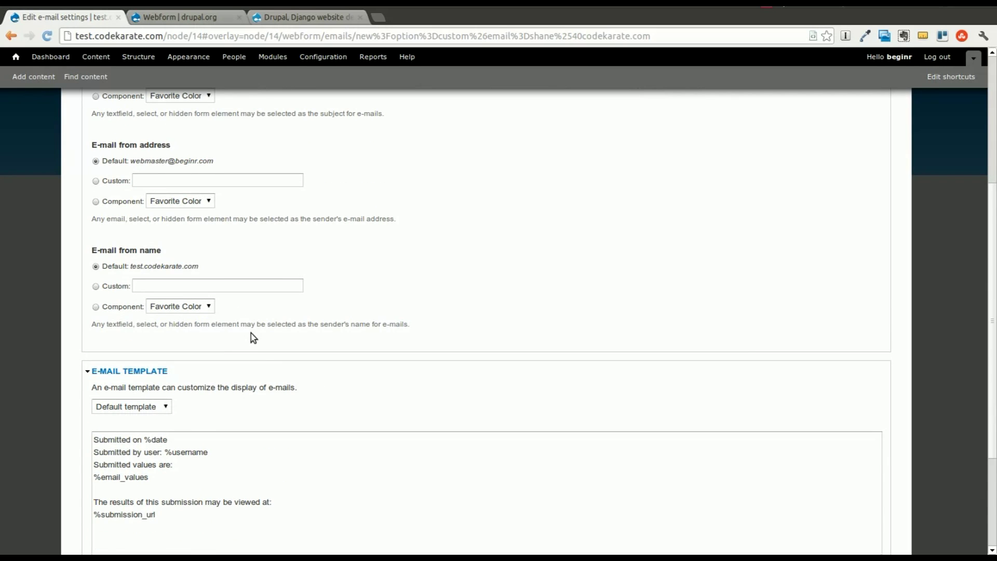
pyautogui.scroll(-3, 250, 332)
pyautogui.click(242, 430)
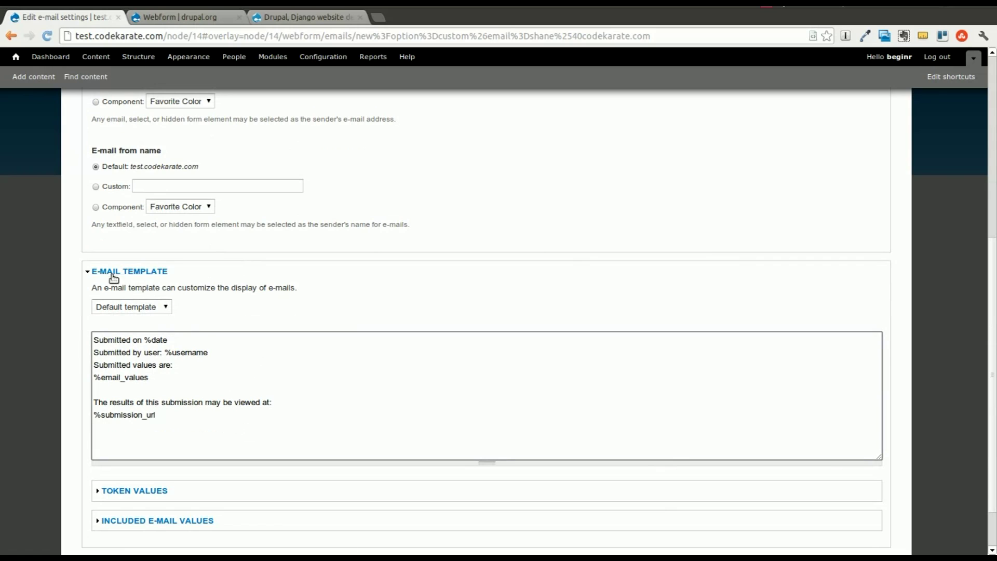
# - Switch the e-mail template to Custom and expand the token values list
pyautogui.click(166, 310)
pyautogui.click(160, 328)
pyautogui.click(168, 308)
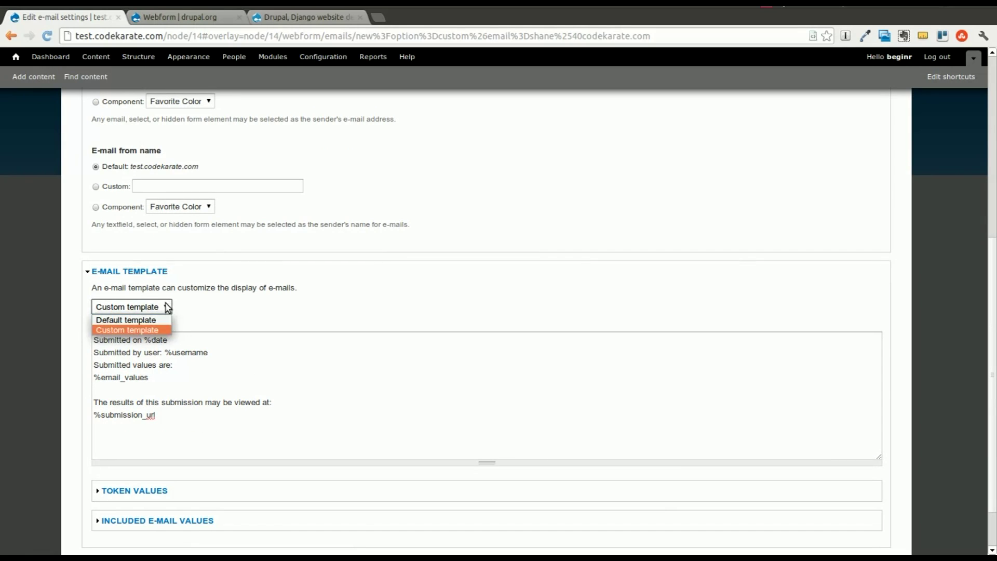
pyautogui.click(211, 322)
pyautogui.click(165, 493)
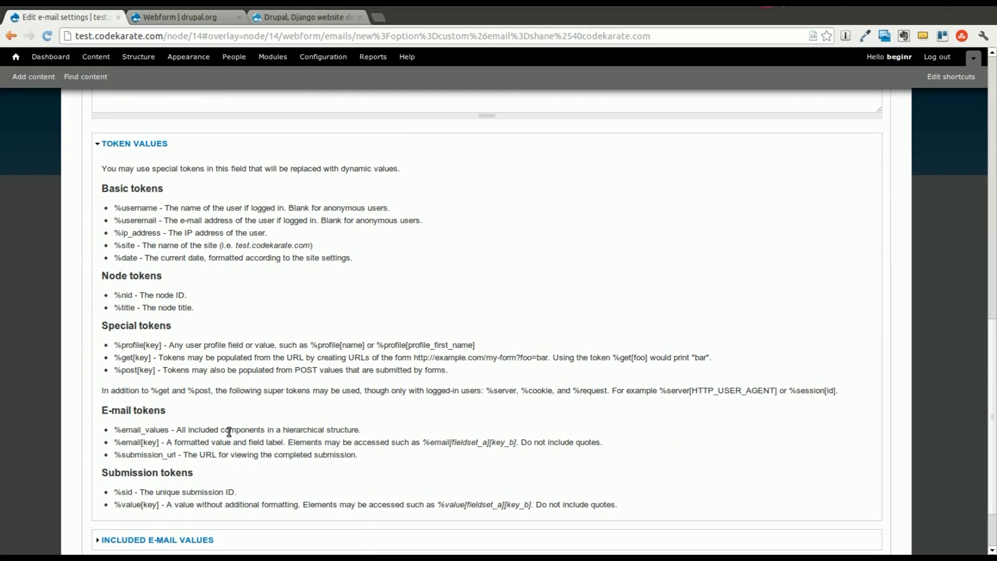
# - Highlight the %date token in the template and its meaning in the token list
pyautogui.scroll(3, 278, 402)
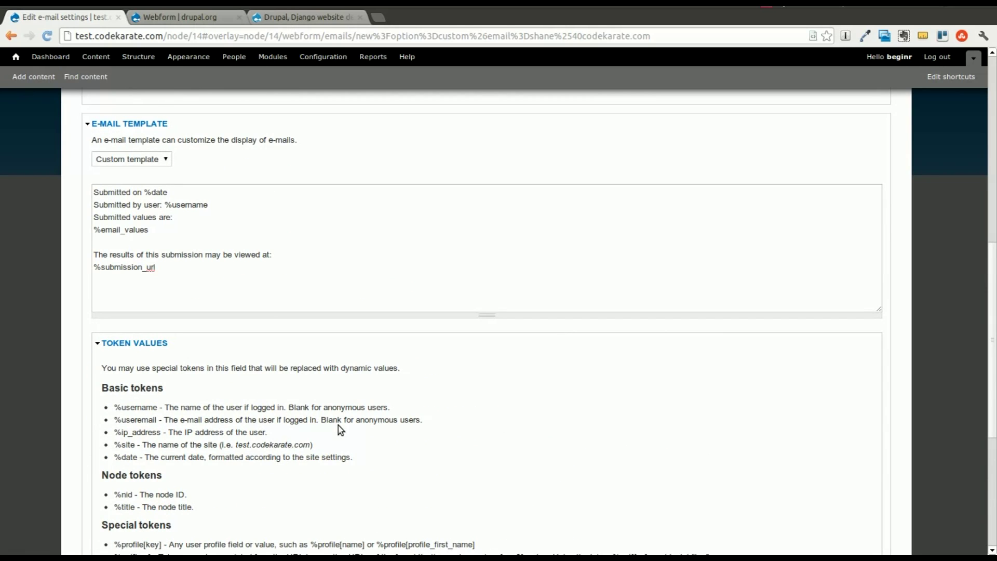
pyautogui.scroll(1, 339, 429)
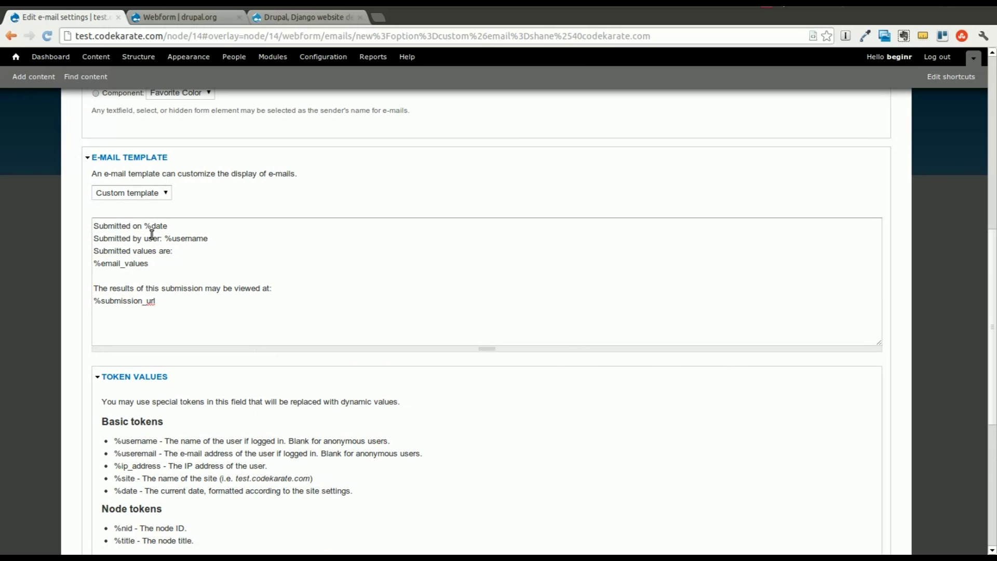
pyautogui.moveTo(145, 227); pyautogui.dragTo(167, 227)
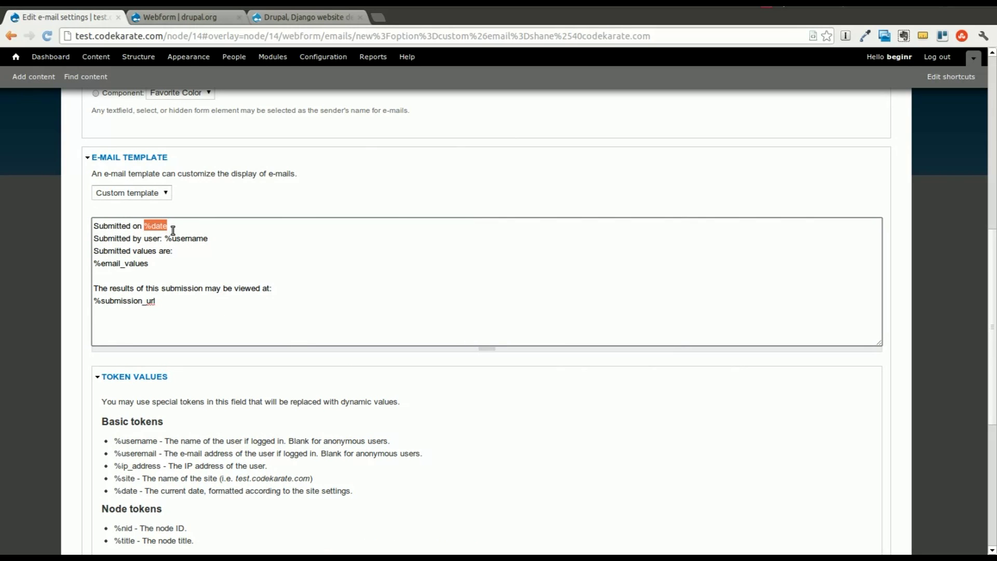
pyautogui.scroll(-1, 124, 460)
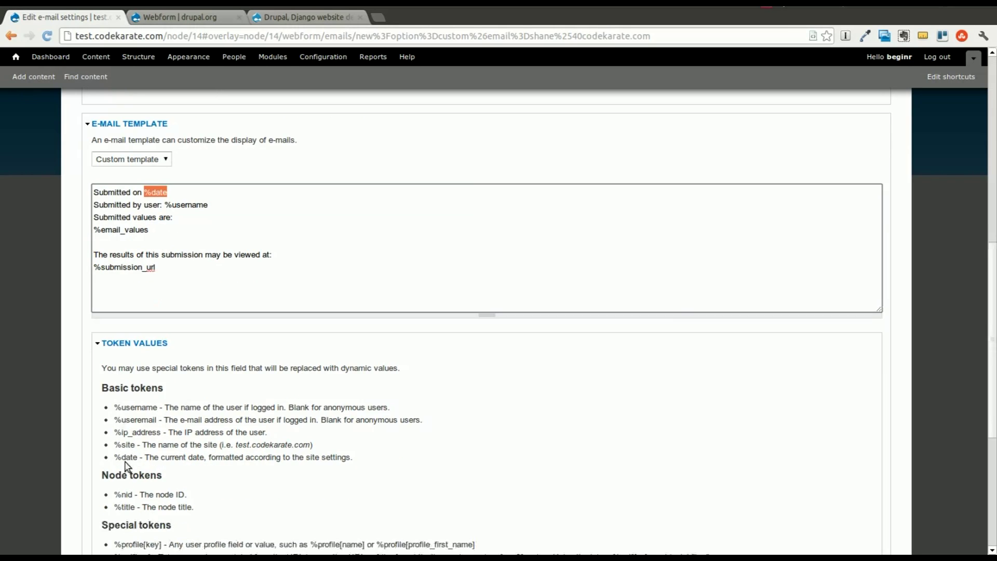
pyautogui.moveTo(114, 457); pyautogui.dragTo(357, 456)
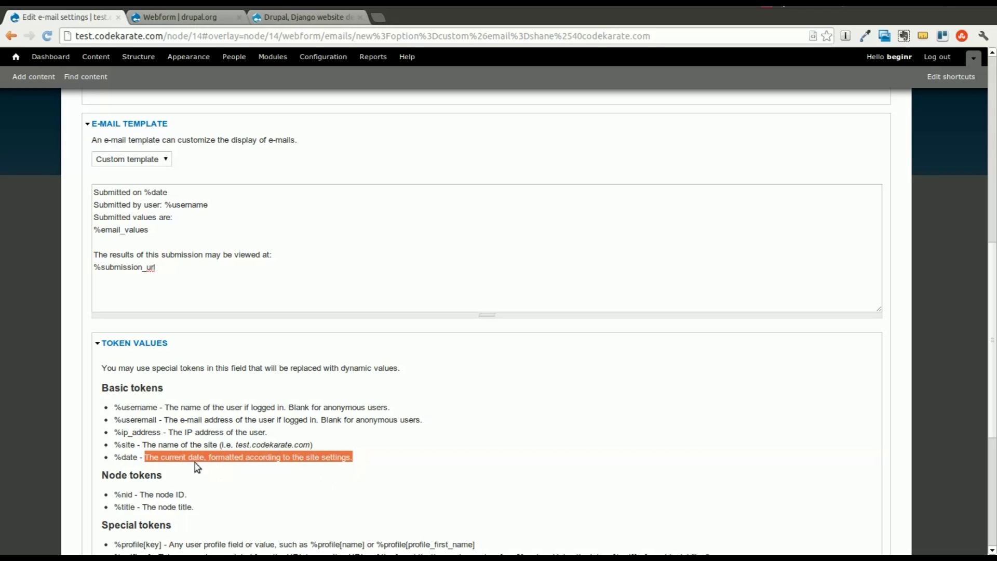
pyautogui.click(231, 463)
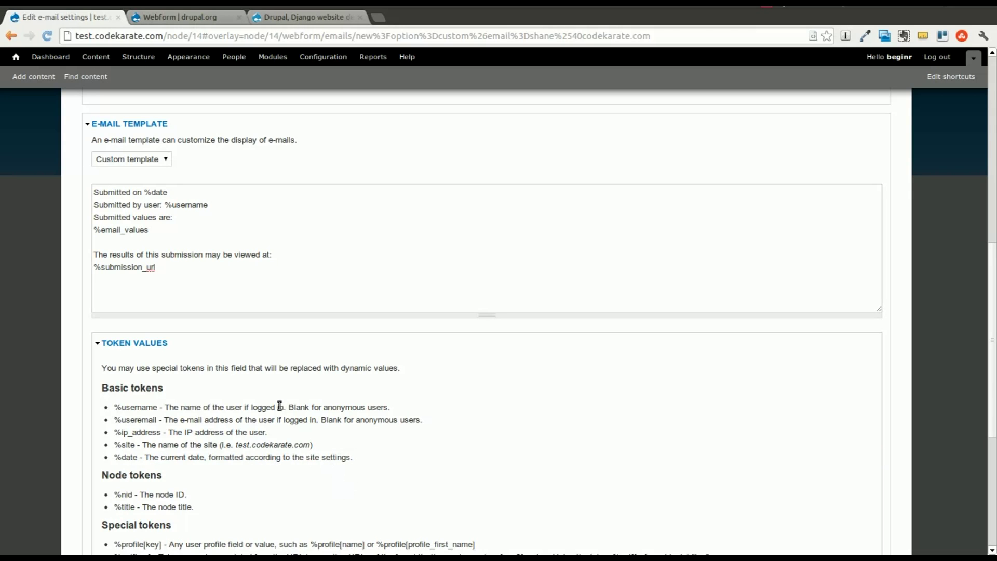
# - Add an 'Ip Address: %ip_address' line below the username line of the template
pyautogui.click(229, 207)
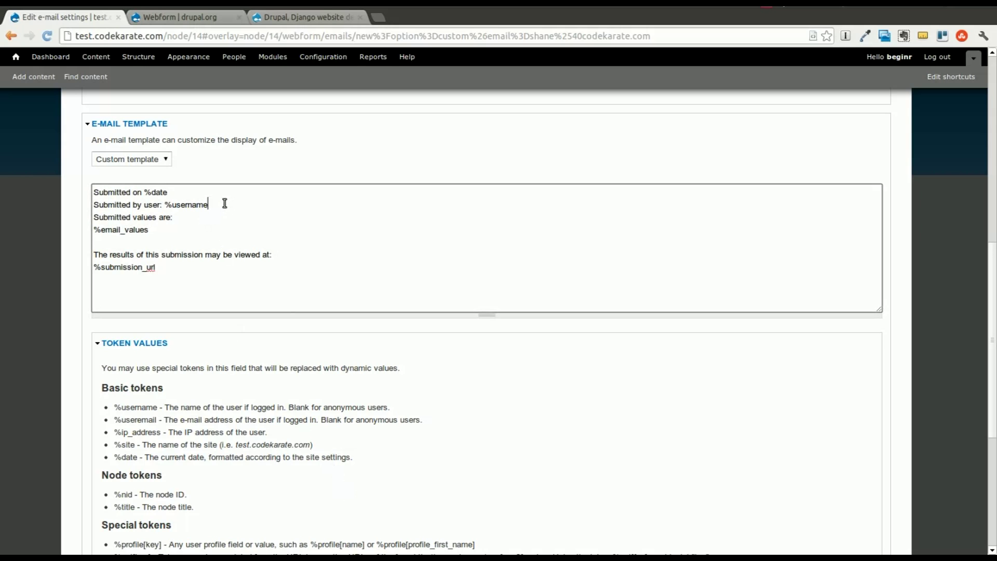
pyautogui.press('Return')
pyautogui.write('Ip Address:')
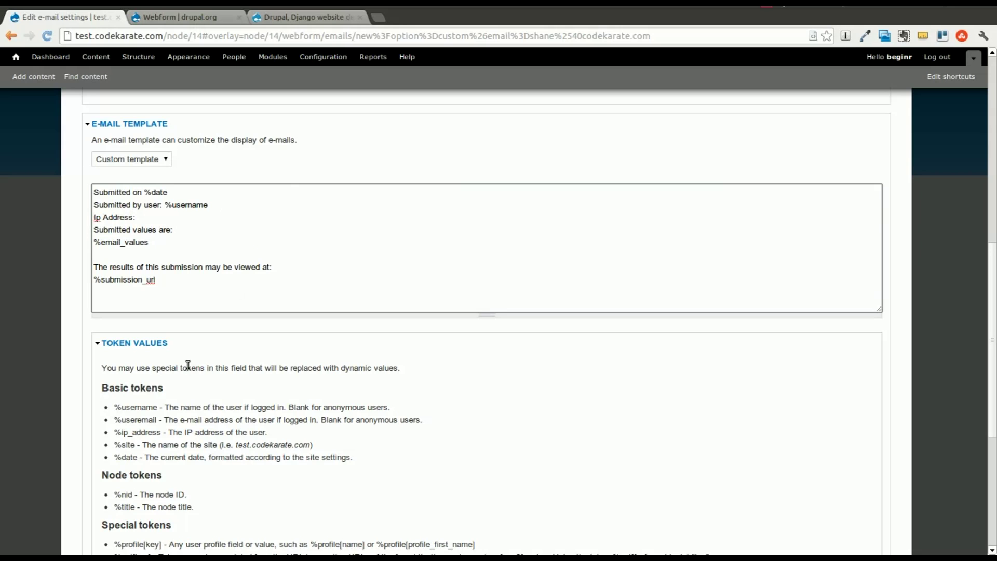
pyautogui.moveTo(162, 429); pyautogui.dragTo(118, 431)
pyautogui.hotkey('ctrl', 'c')
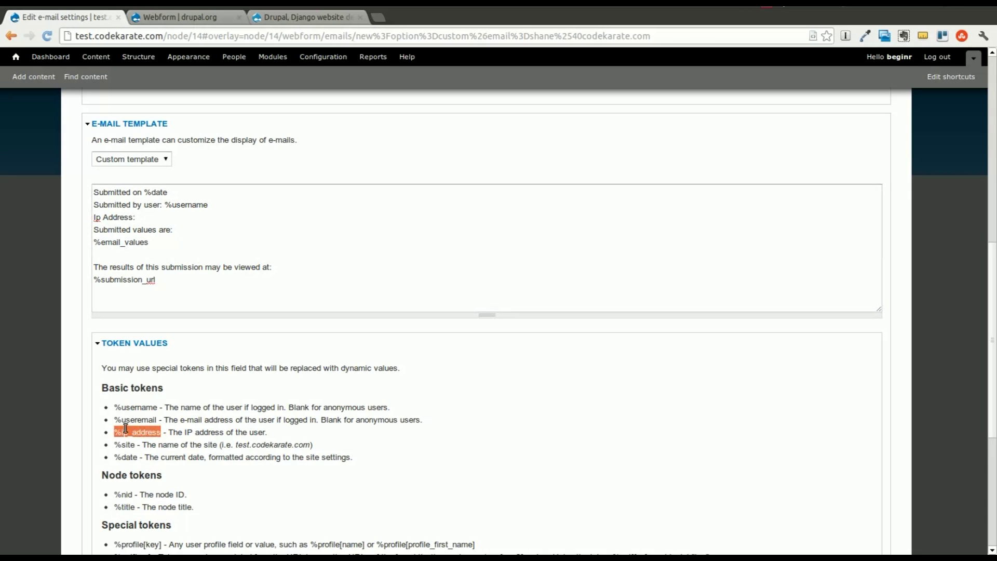
pyautogui.click(165, 213)
pyautogui.hotkey('ctrl', 'v')
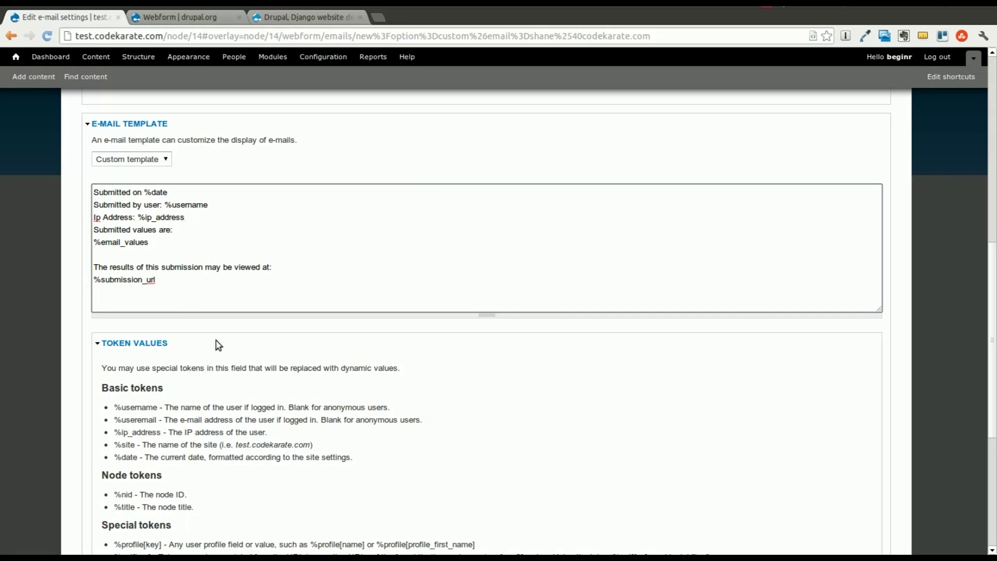
# - Highlight the %email[key] and %sid tokens in the token values list
pyautogui.scroll(-4, 136, 440)
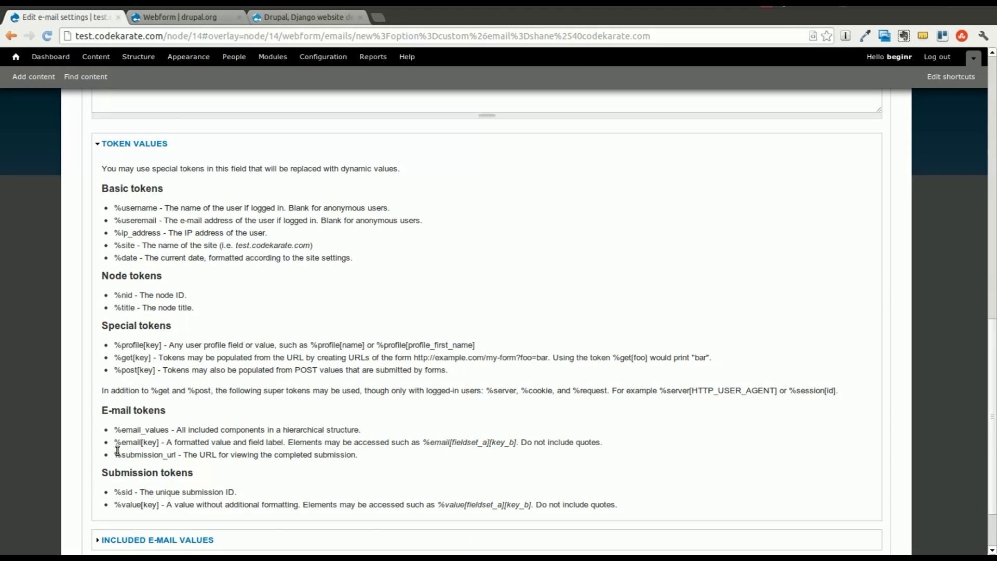
pyautogui.moveTo(119, 442); pyautogui.dragTo(156, 443)
pyautogui.click(141, 443)
pyautogui.scroll(3, 132, 422)
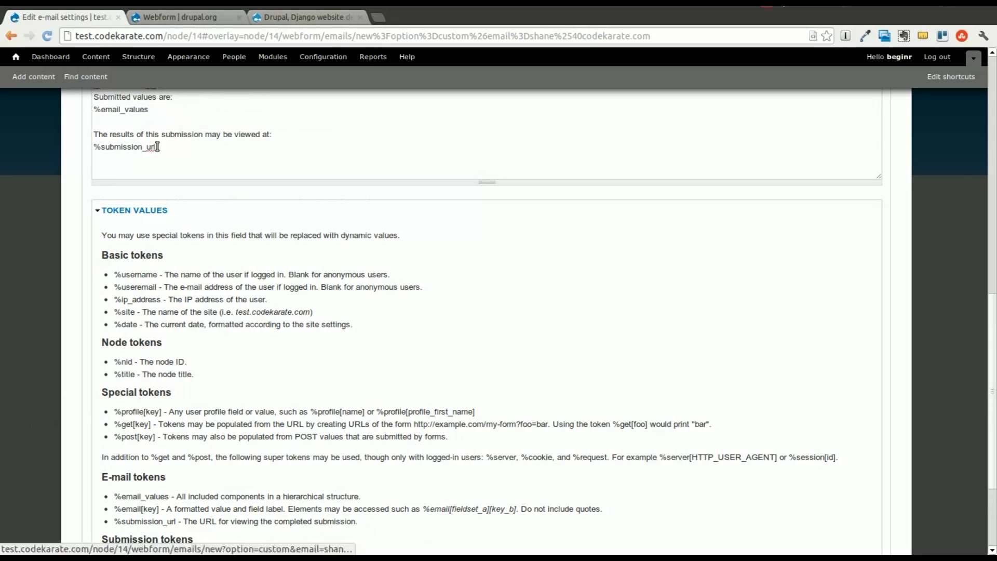
pyautogui.scroll(-5, 307, 353)
pyautogui.scroll(5, 304, 375)
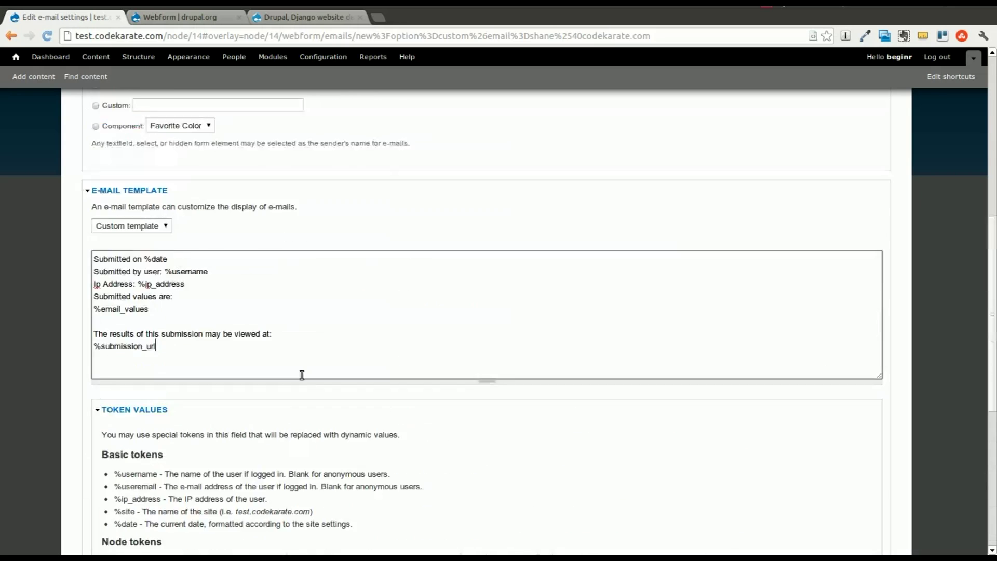
pyautogui.scroll(-5, 296, 389)
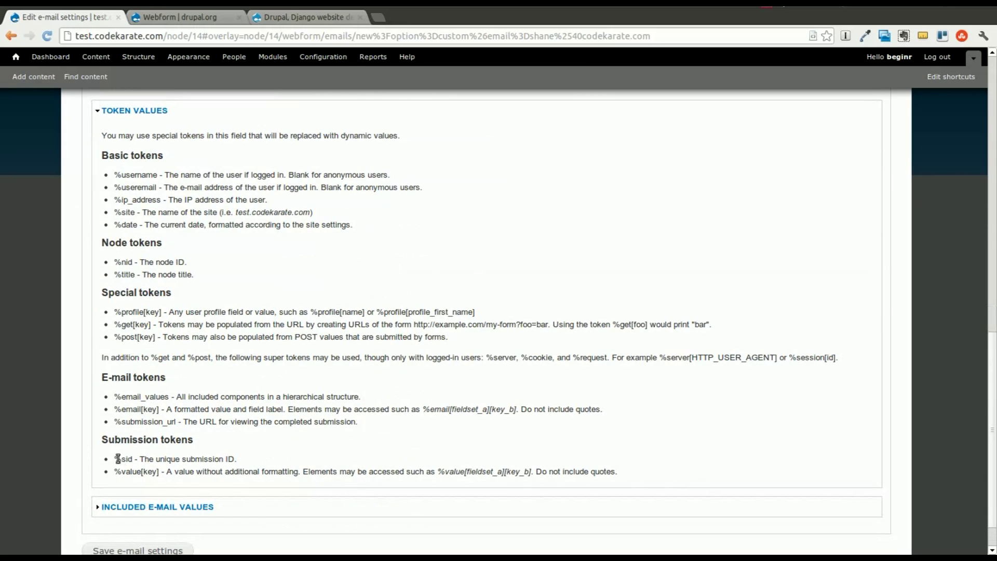
pyautogui.moveTo(115, 459); pyautogui.dragTo(133, 459)
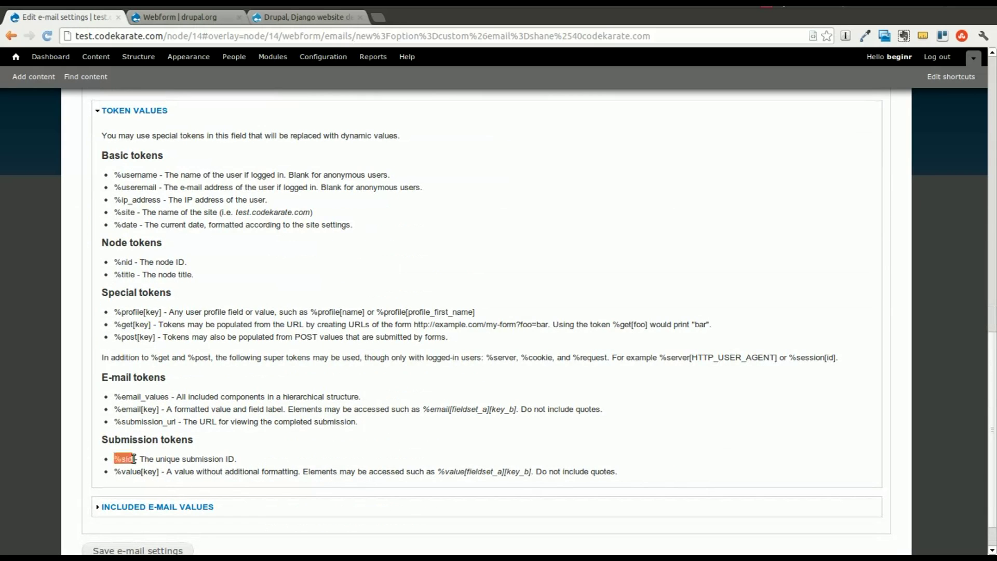
# - In Included e-mail values, uncheck Favorite Color while keeping Age and Date of Birth
pyautogui.click(183, 508)
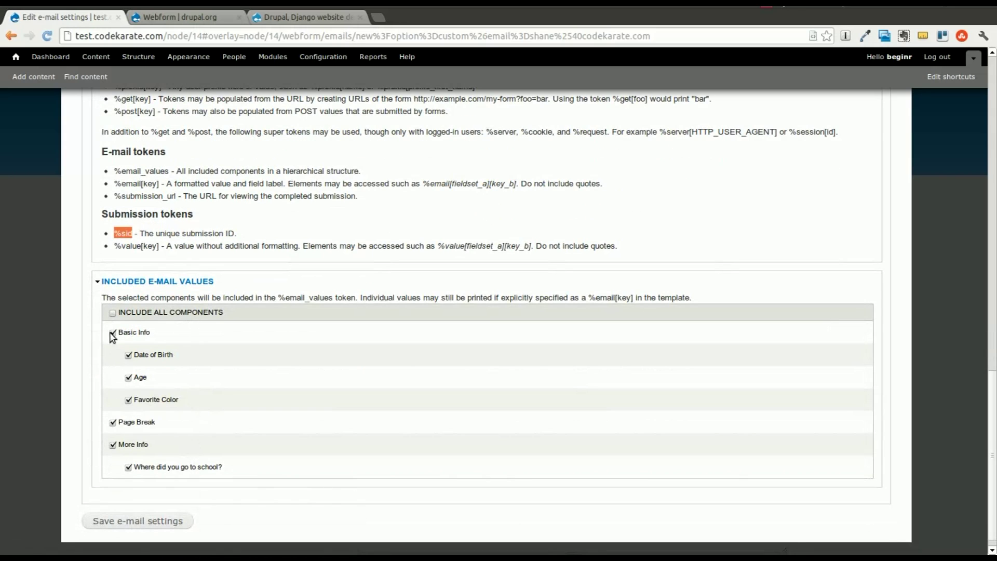
pyautogui.click(113, 333)
pyautogui.click(112, 334)
pyautogui.click(128, 400)
pyautogui.click(129, 400)
pyautogui.click(129, 377)
pyautogui.click(128, 356)
# - Review the %email_values token in the template and save the e-mail settings
pyautogui.scroll(3, 140, 360)
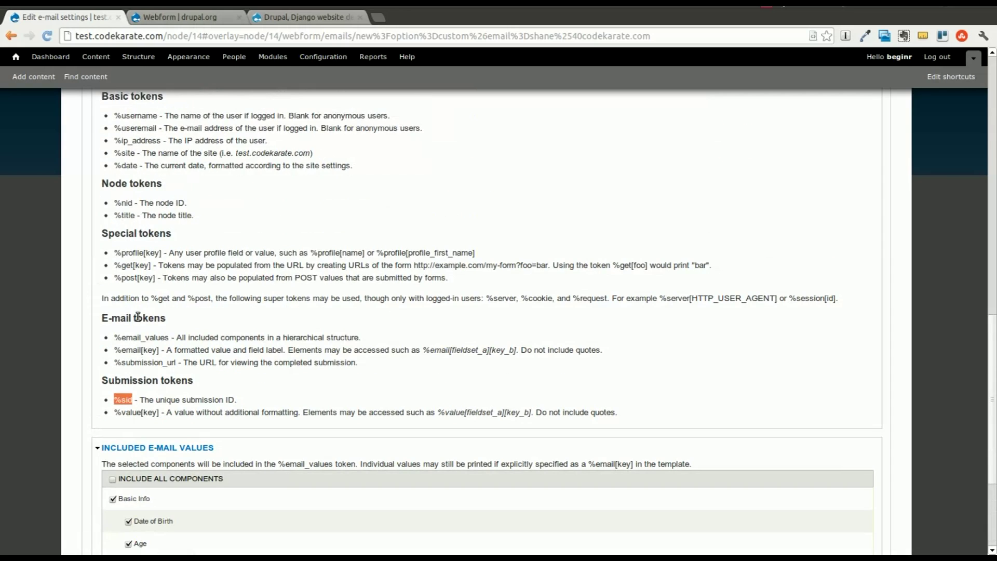
pyautogui.moveTo(114, 340); pyautogui.dragTo(168, 342)
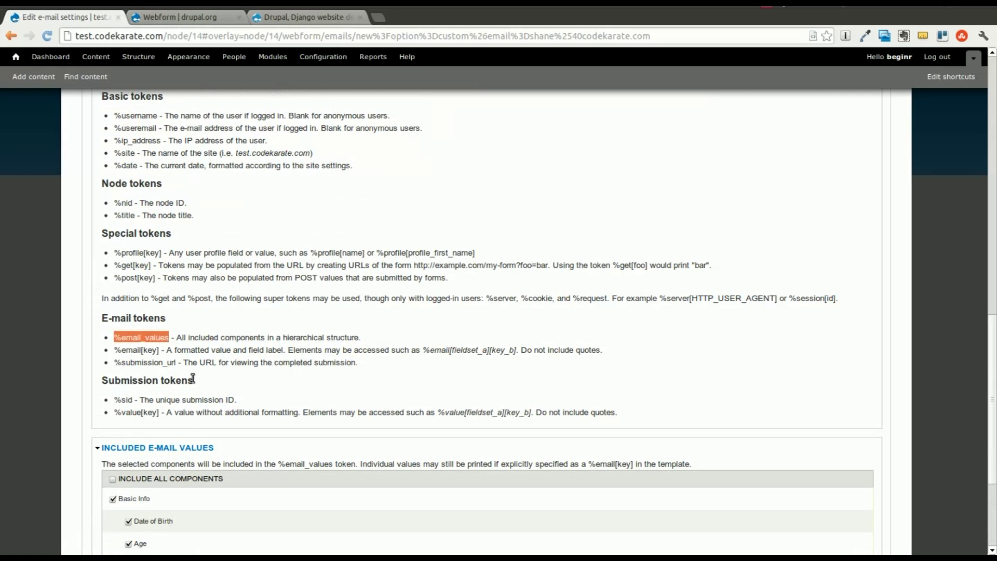
pyautogui.scroll(5, 192, 378)
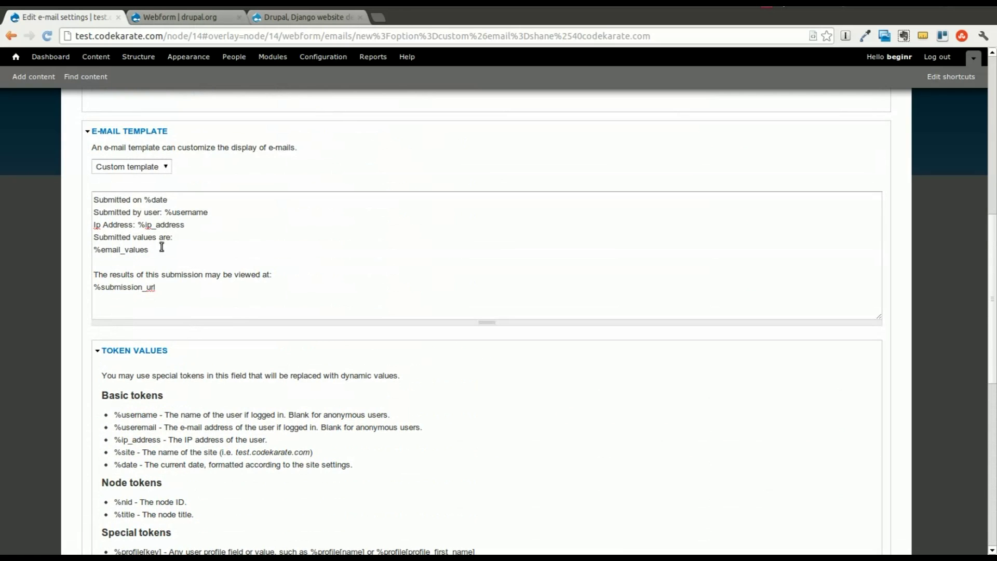
pyautogui.moveTo(161, 250); pyautogui.dragTo(93, 250)
pyautogui.scroll(-4, 240, 356)
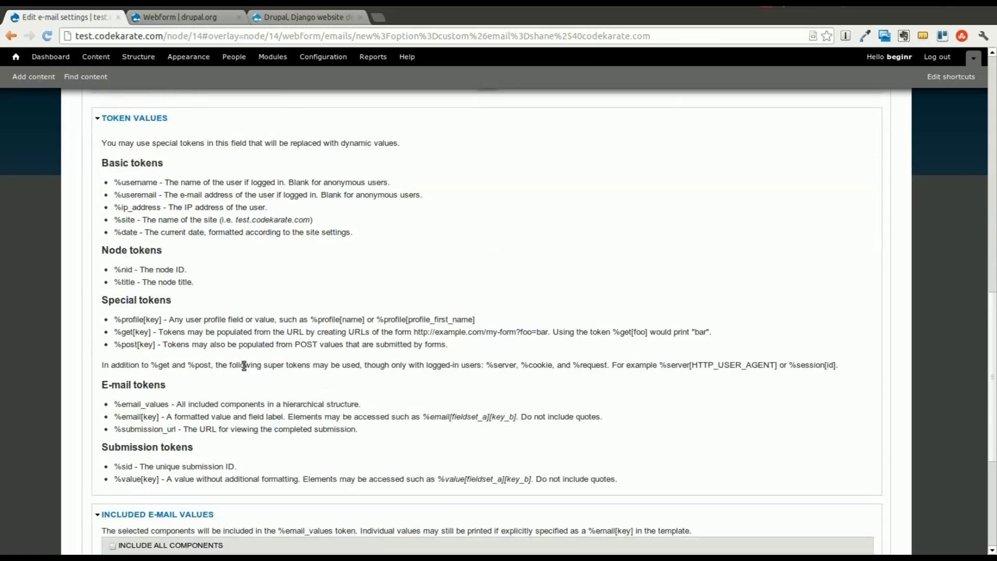
pyautogui.scroll(-3, 244, 366)
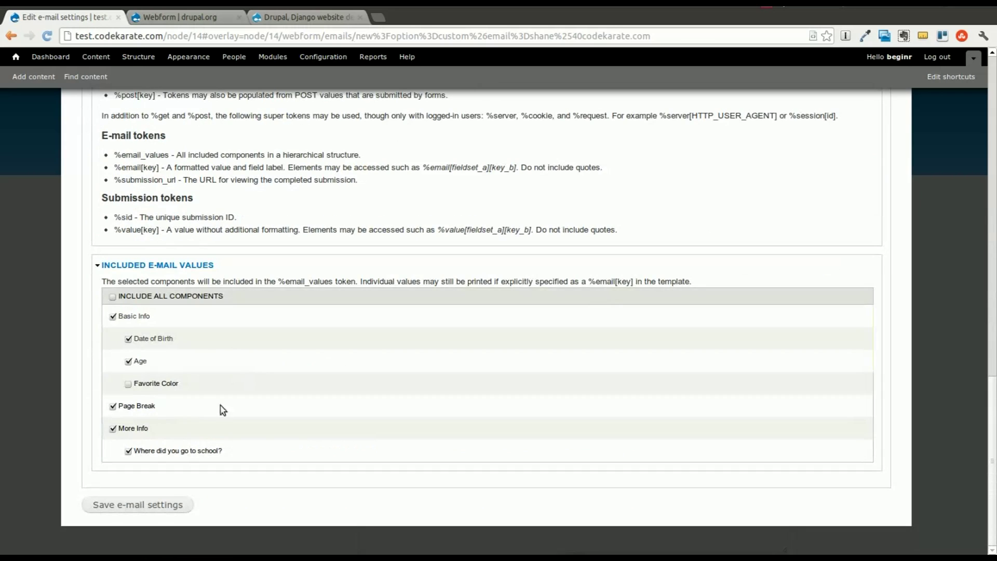
pyautogui.click(165, 505)
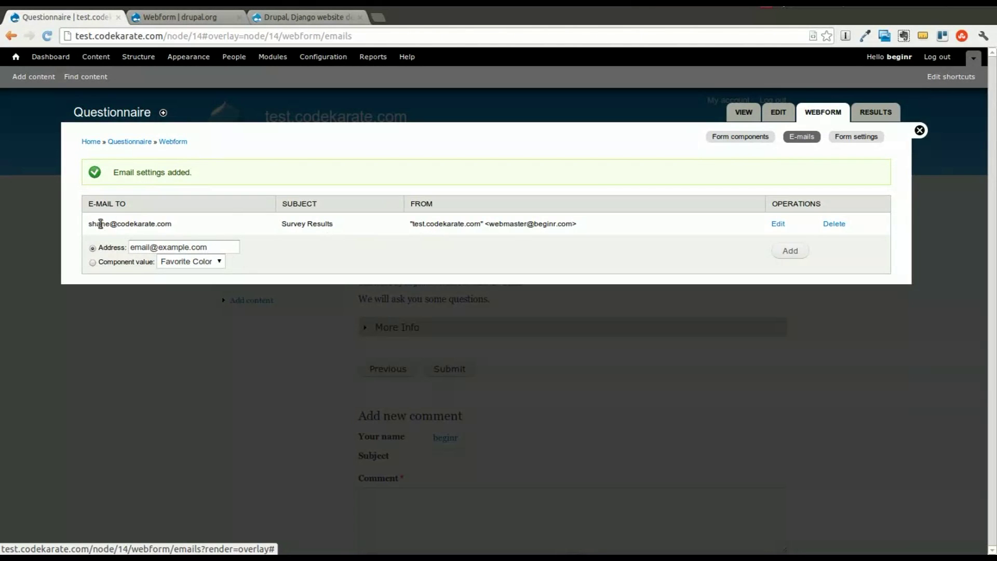
# - Check the Survey Results entry in the E-mails list, then view Form settings
pyautogui.moveTo(89, 223); pyautogui.dragTo(421, 232)
pyautogui.click(605, 227)
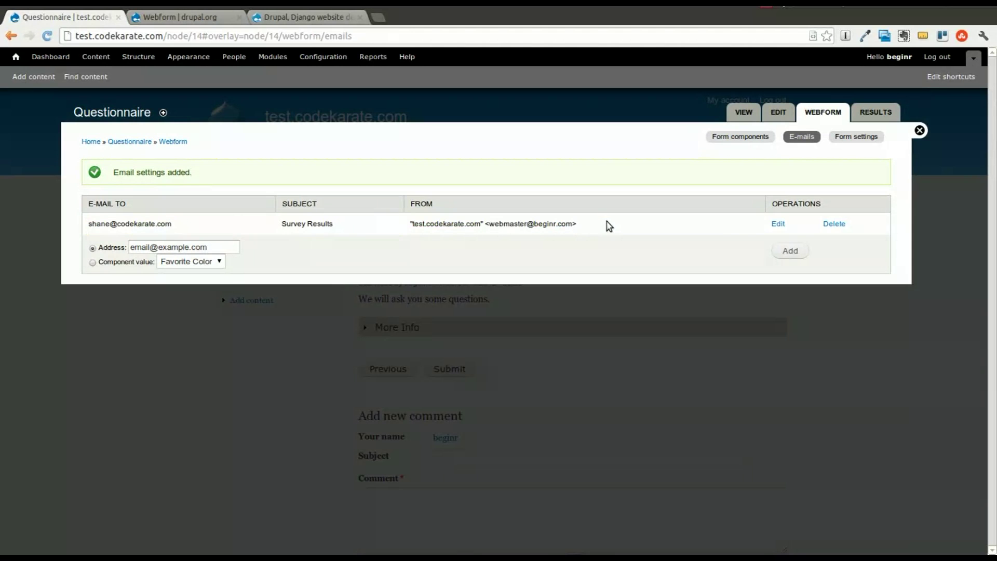
pyautogui.click(844, 140)
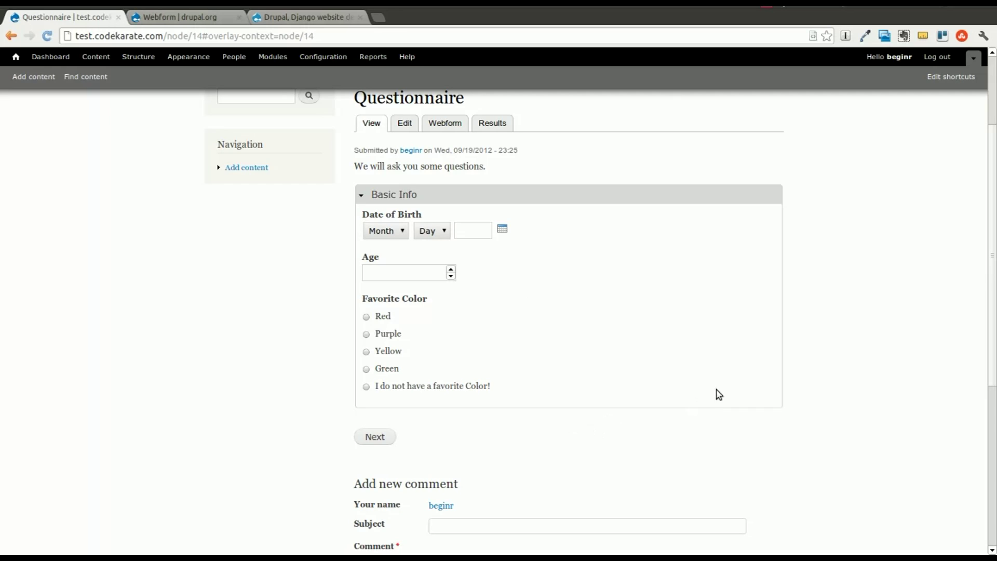
pyautogui.scroll(3, 737, 345)
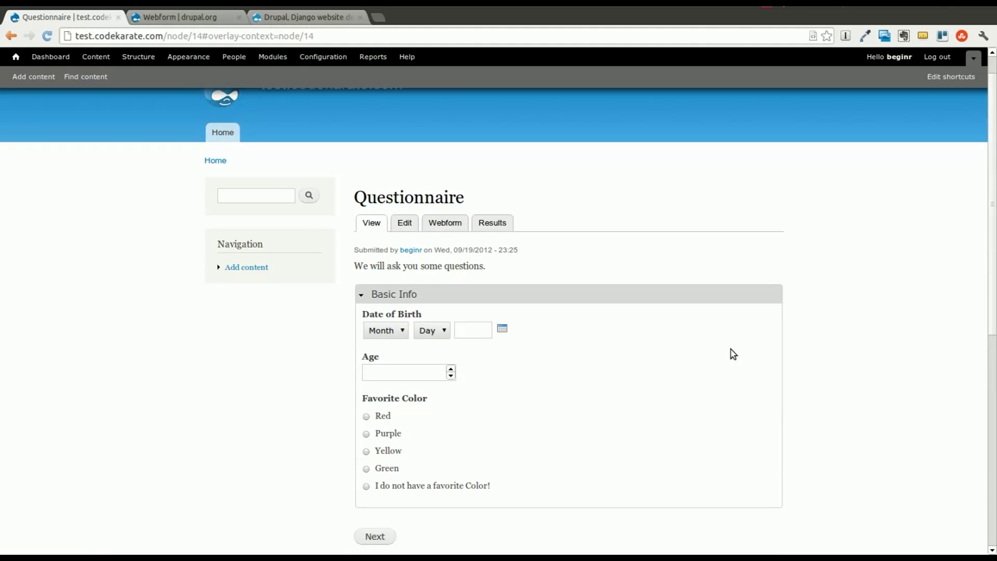
pyautogui.scroll(1, 730, 350)
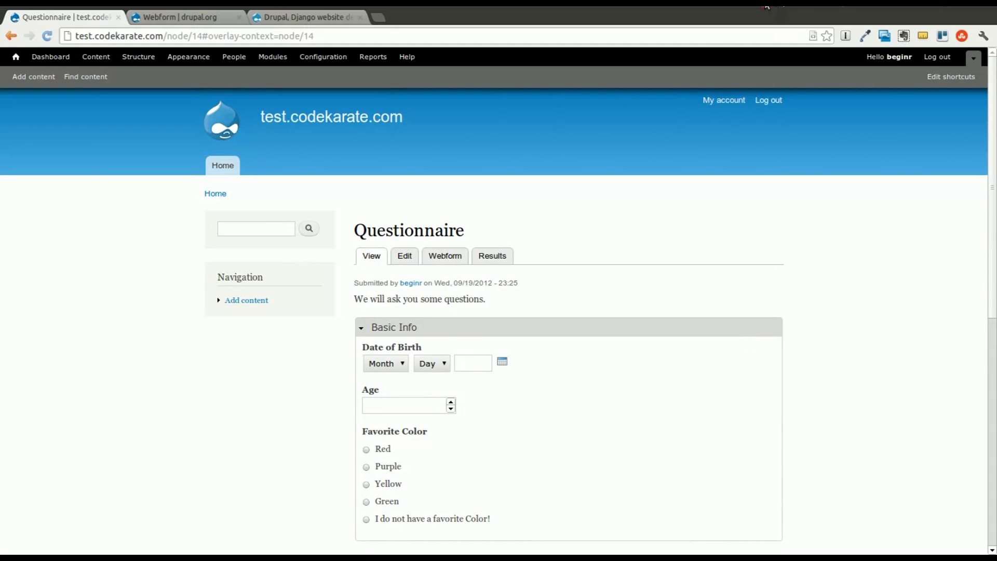